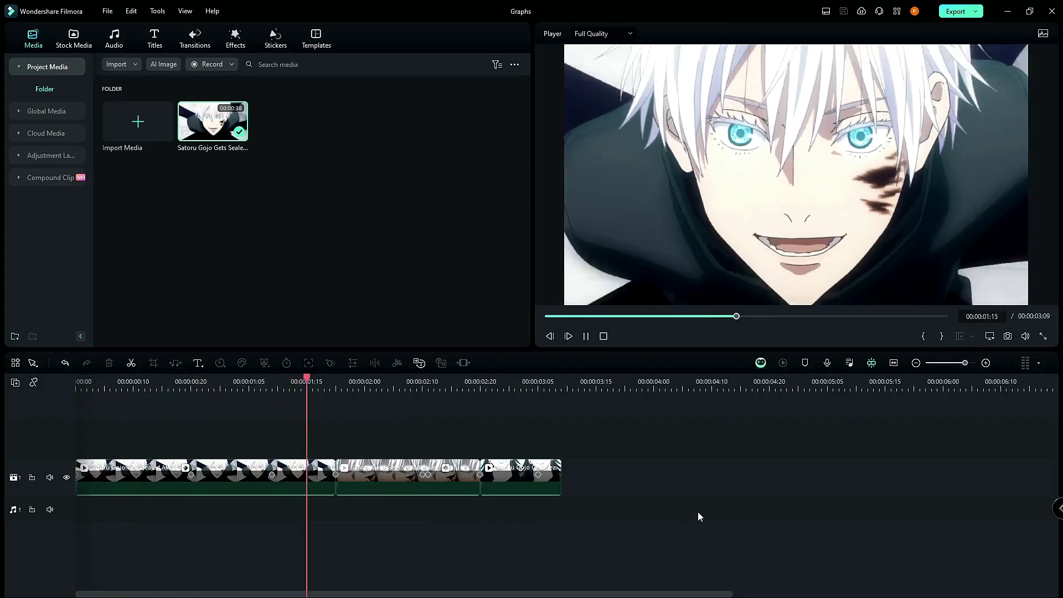
# Open the first clip's transform settings and select its scale keyframes from the start to 00:00:00:20 to examine their curves
pyautogui.click(607, 337)
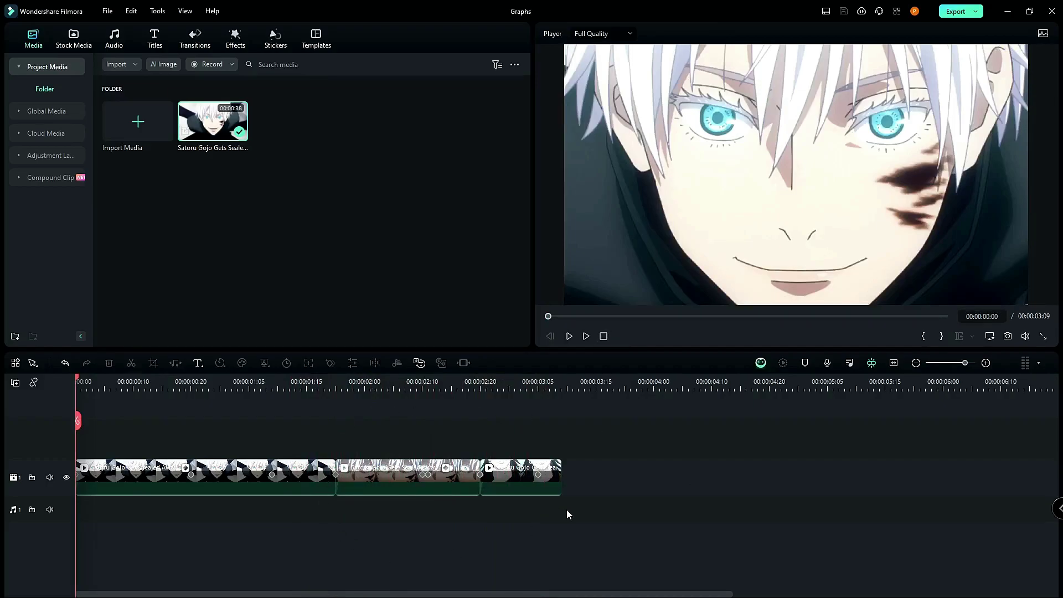
pyautogui.click(986, 363)
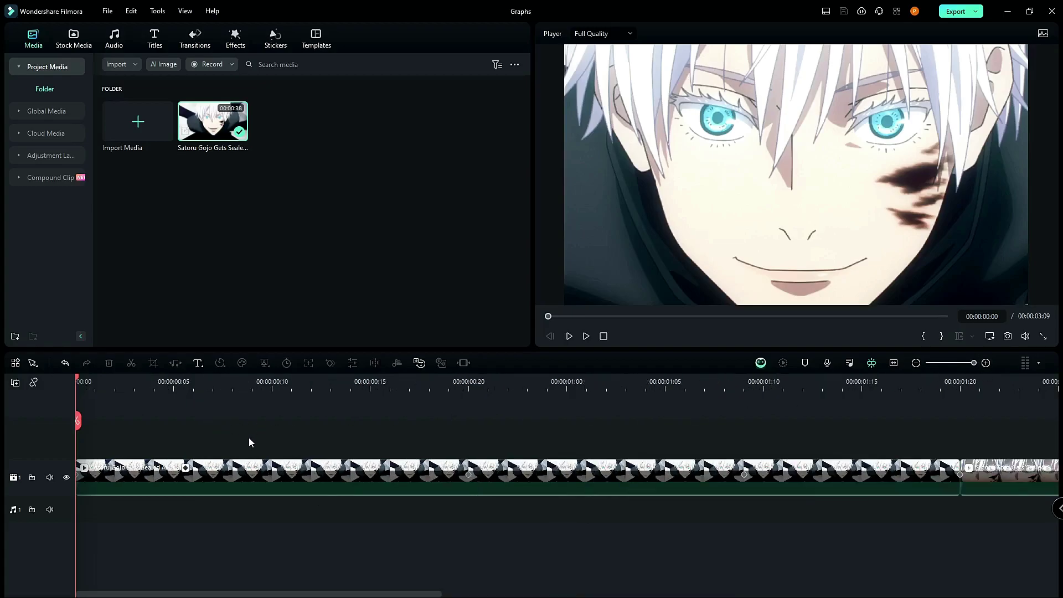
pyautogui.doubleClick(251, 475)
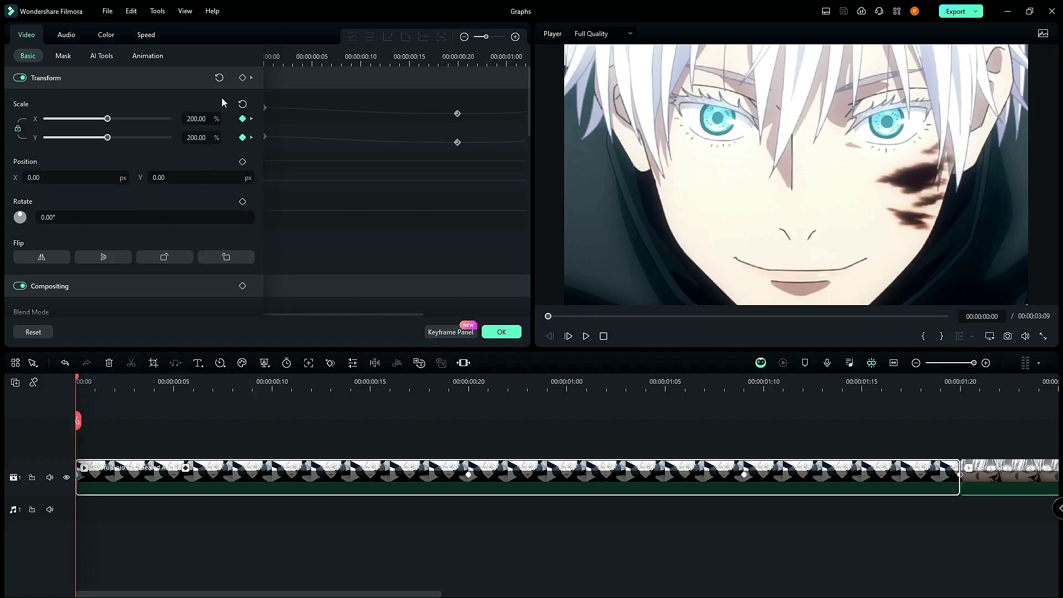
pyautogui.click(468, 382)
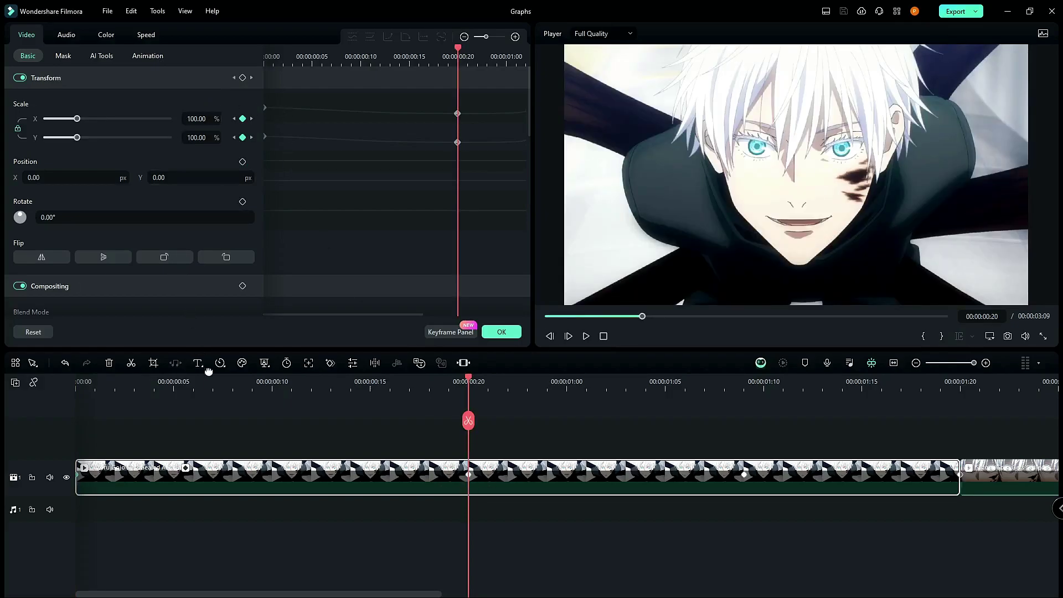
pyautogui.click(194, 382)
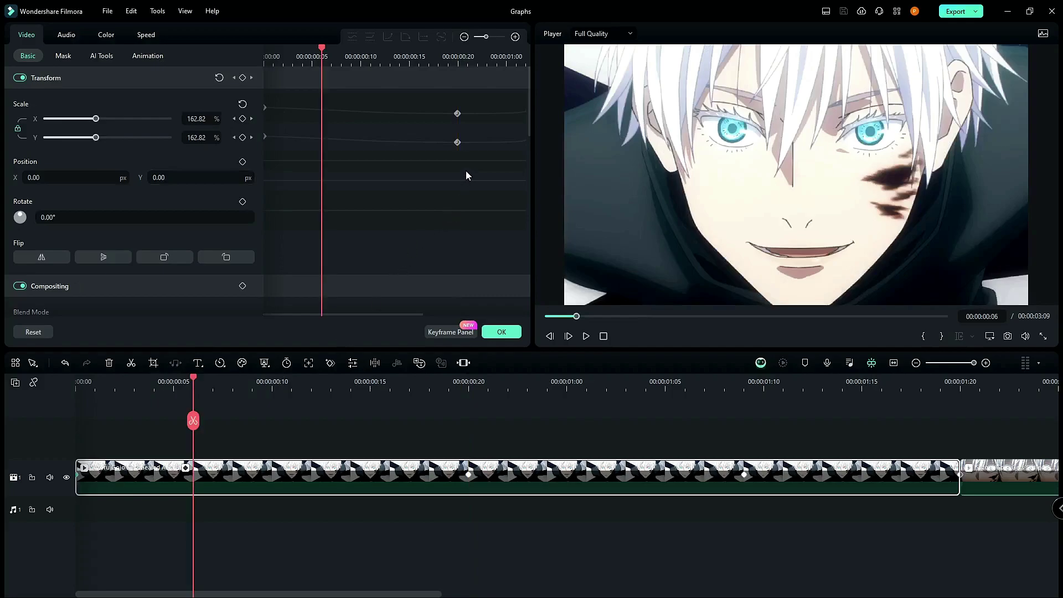
pyautogui.moveTo(453, 159); pyautogui.dragTo(266, 100)
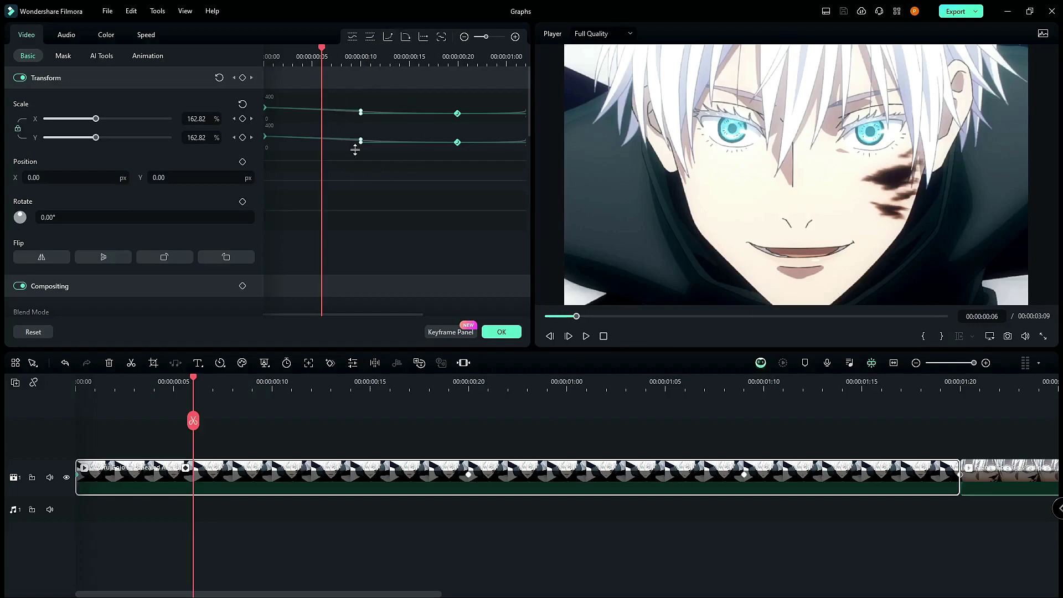
# Play the first clip's zoom-out from the start to the keyframe at 00:00:00:20 several times
pyautogui.click(603, 337)
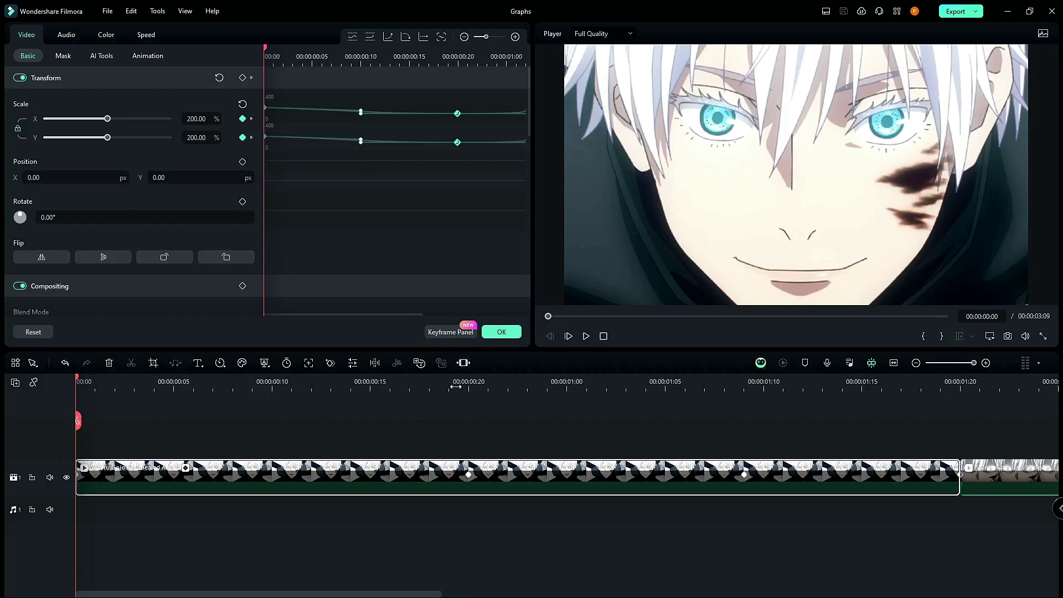
pyautogui.click(586, 336)
pyautogui.click(604, 336)
pyautogui.press('space')
pyautogui.press('space')
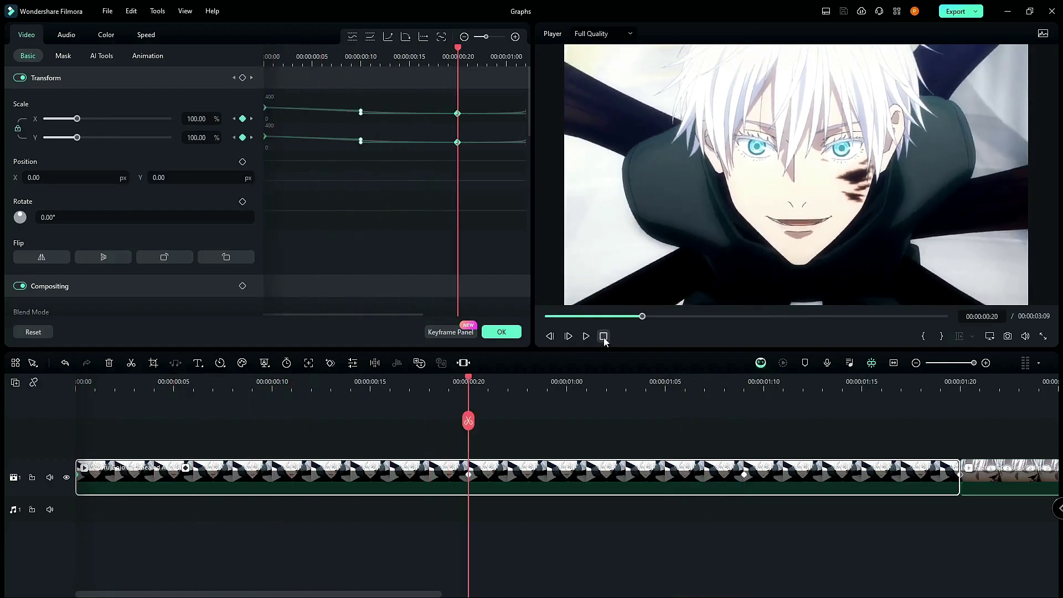
pyautogui.click(604, 338)
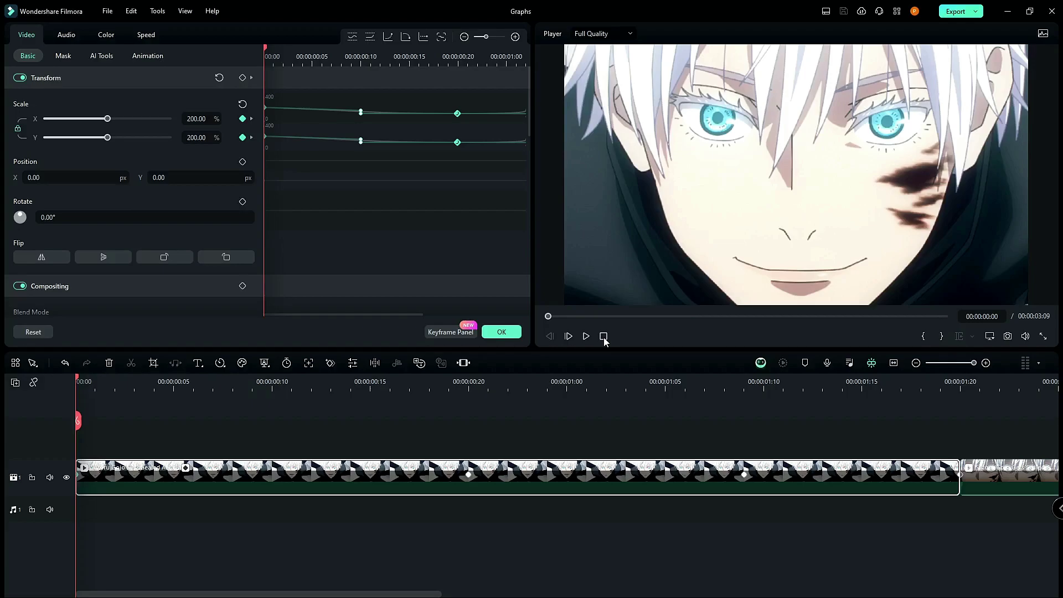
pyautogui.press('space')
pyautogui.press('space')
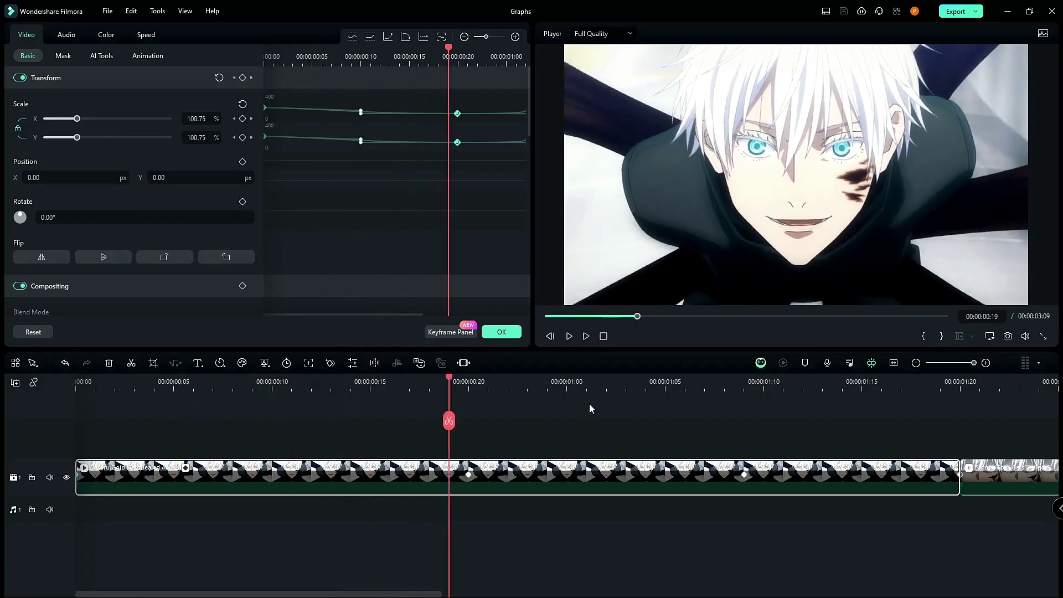
pyautogui.click(604, 336)
# Inspect the scale keyframes at 00:00:00:20 and 00:00:01:09 and scrub through the zoom-in between them
pyautogui.click(527, 382)
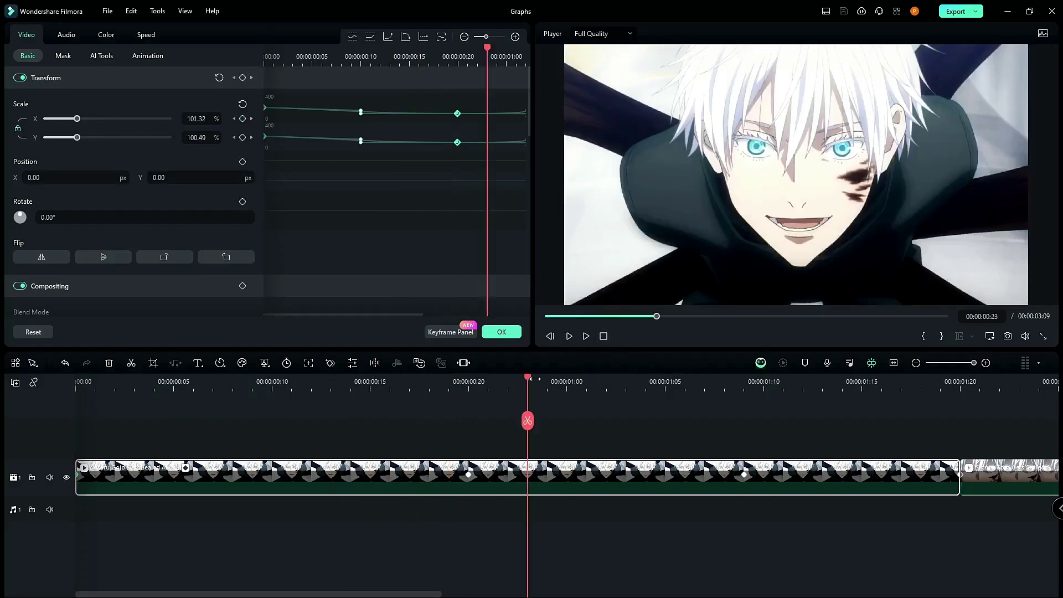
pyautogui.moveTo(539, 380); pyautogui.dragTo(317, 434)
pyautogui.click(388, 477)
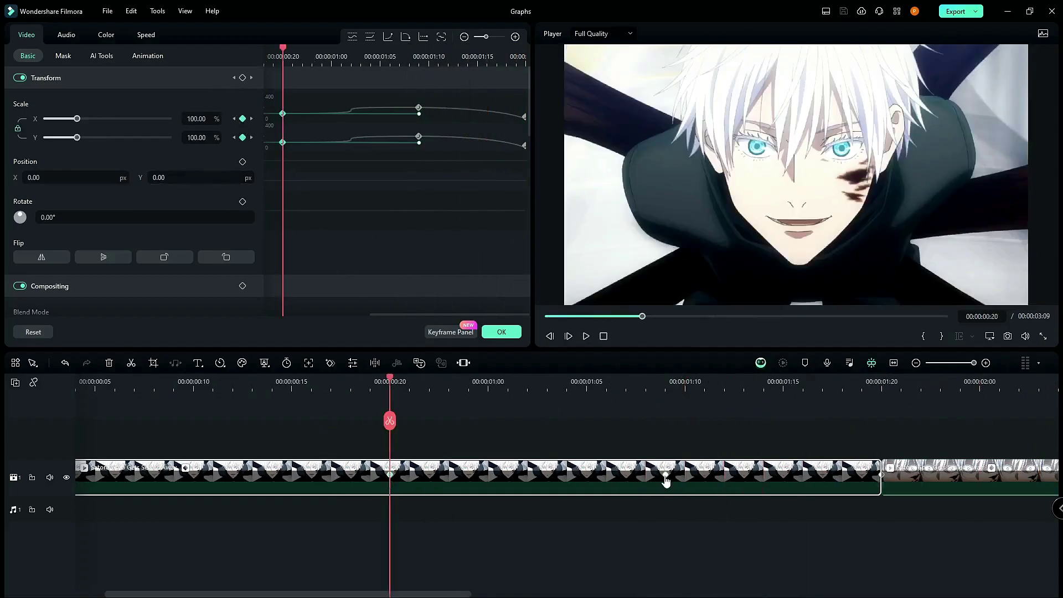
pyautogui.click(666, 475)
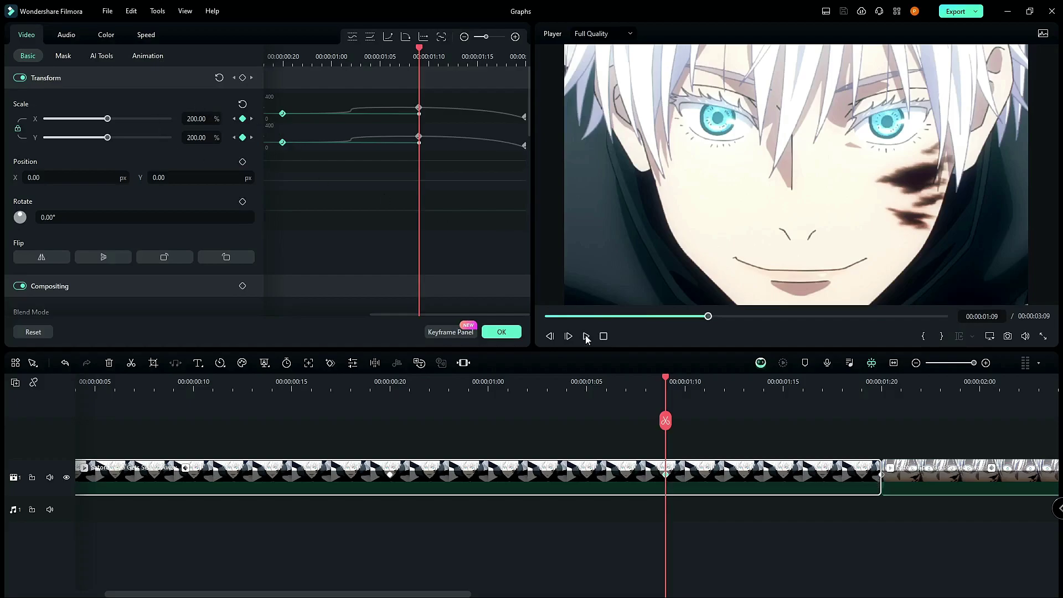
pyautogui.click(417, 382)
pyautogui.click(547, 385)
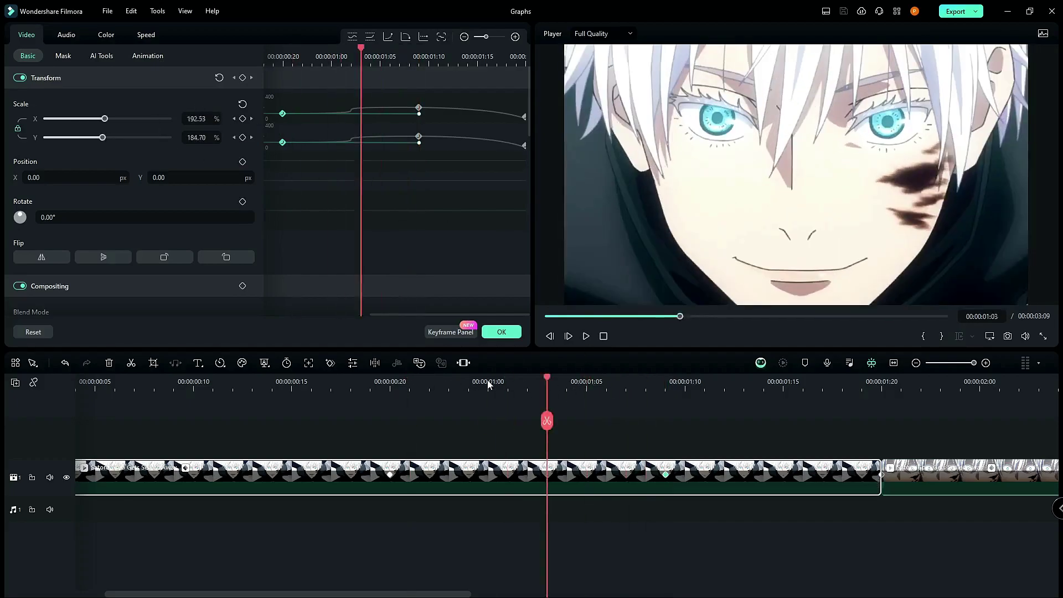
pyautogui.moveTo(551, 405); pyautogui.dragTo(419, 407)
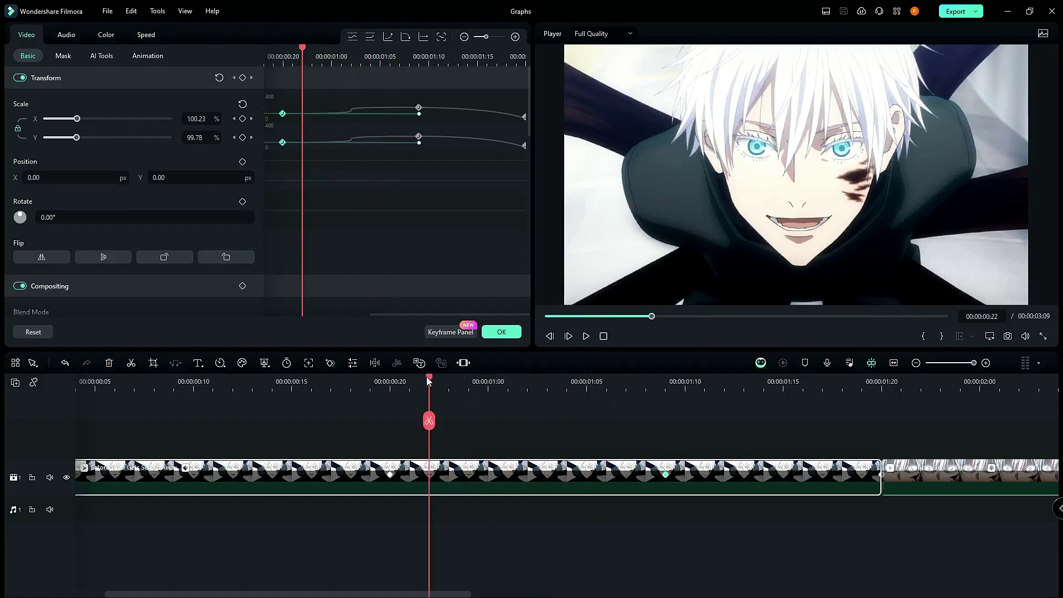
pyautogui.moveTo(429, 383); pyautogui.dragTo(391, 381)
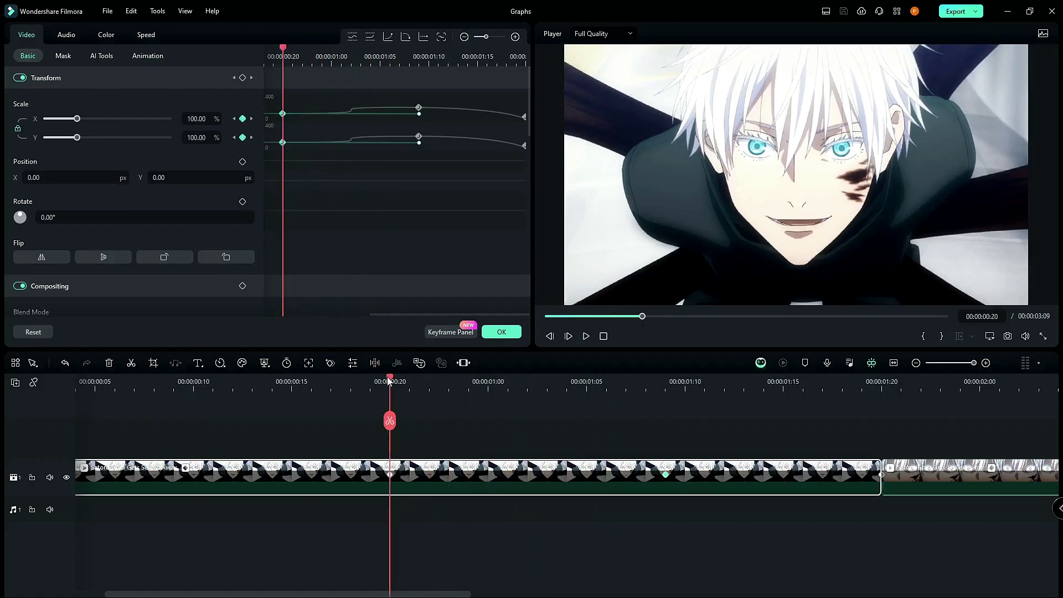
# Play the zoom-in from 00:00:00:20 and scrub it forward to 00:00:01:03
pyautogui.press('space')
pyautogui.click(392, 381)
pyautogui.press('space')
pyautogui.click(392, 381)
pyautogui.moveTo(393, 383); pyautogui.dragTo(542, 395)
# Select the X and Y scale keyframes at 00:00:00:20 and 00:00:01:09 together to examine the zoom-in's curve handles
pyautogui.click(450, 177)
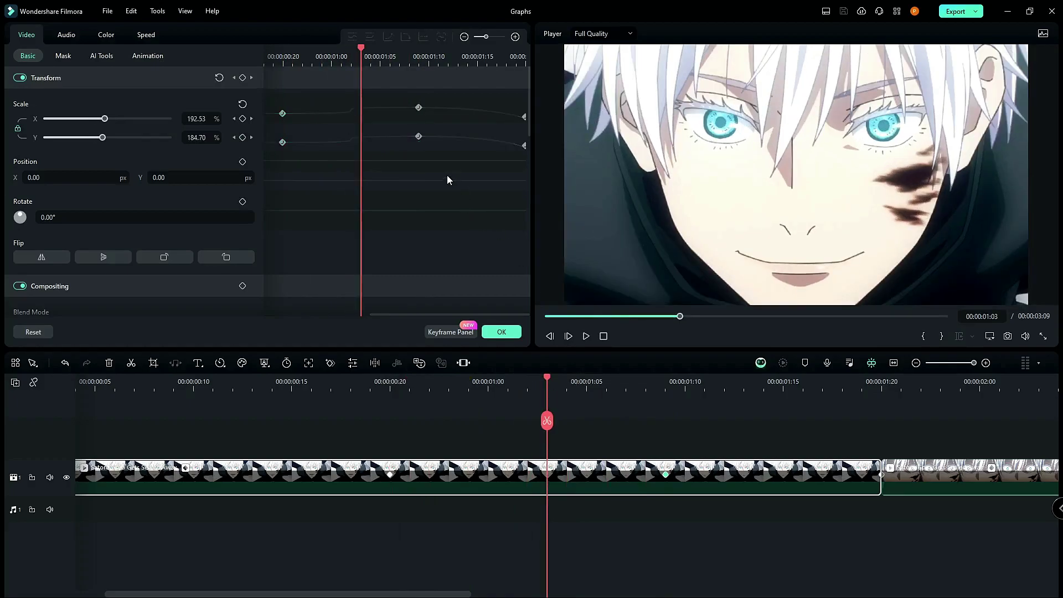
pyautogui.click(294, 118)
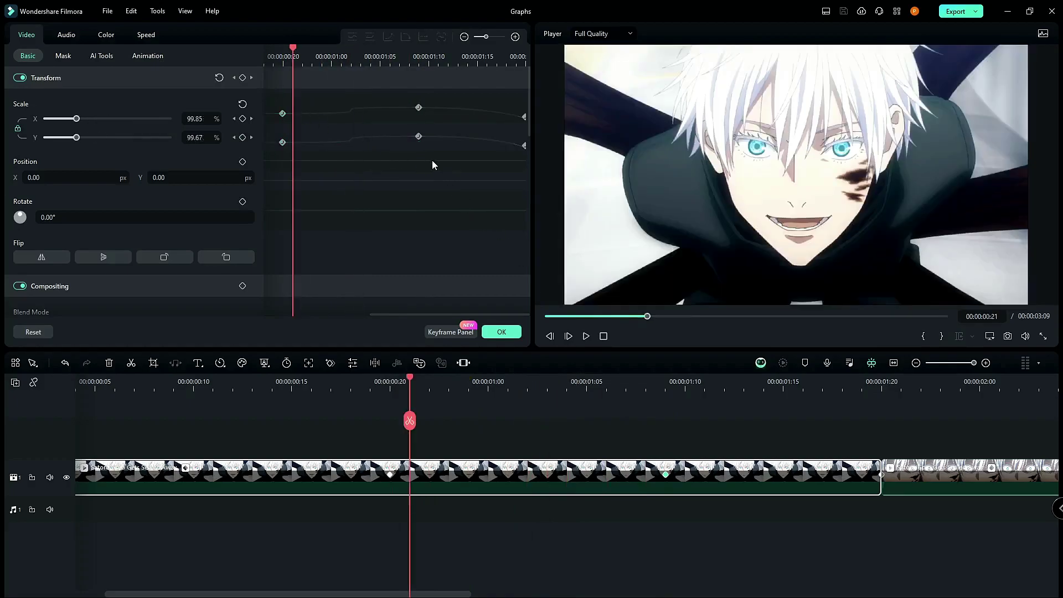
pyautogui.click(323, 123)
pyautogui.moveTo(421, 175); pyautogui.dragTo(268, 95)
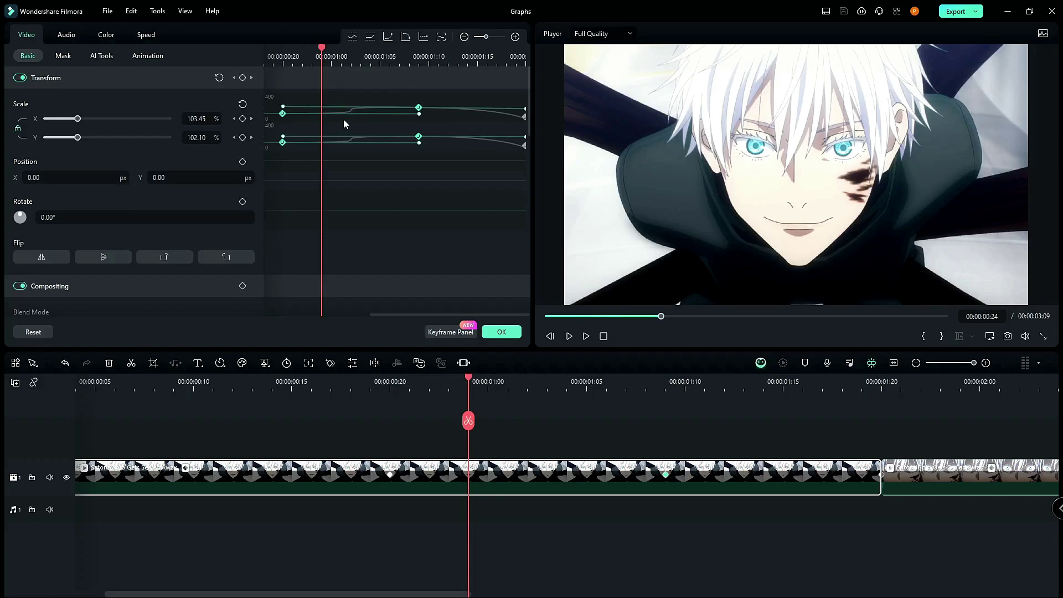
# Replay the zoom-in from the keyframe at 00:00:00:20 and scrub on to 00:00:01:05 to compare the motion with its curve
pyautogui.moveTo(331, 53); pyautogui.dragTo(321, 97)
pyautogui.click(389, 389)
pyautogui.press('space')
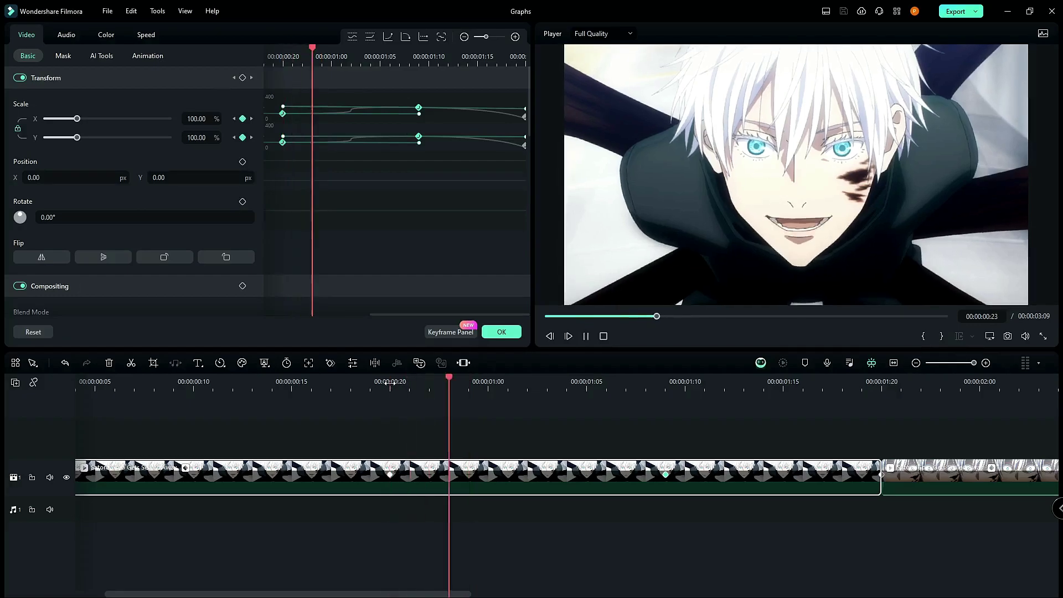
pyautogui.click(442, 381)
pyautogui.press('space')
pyautogui.moveTo(468, 381); pyautogui.dragTo(592, 382)
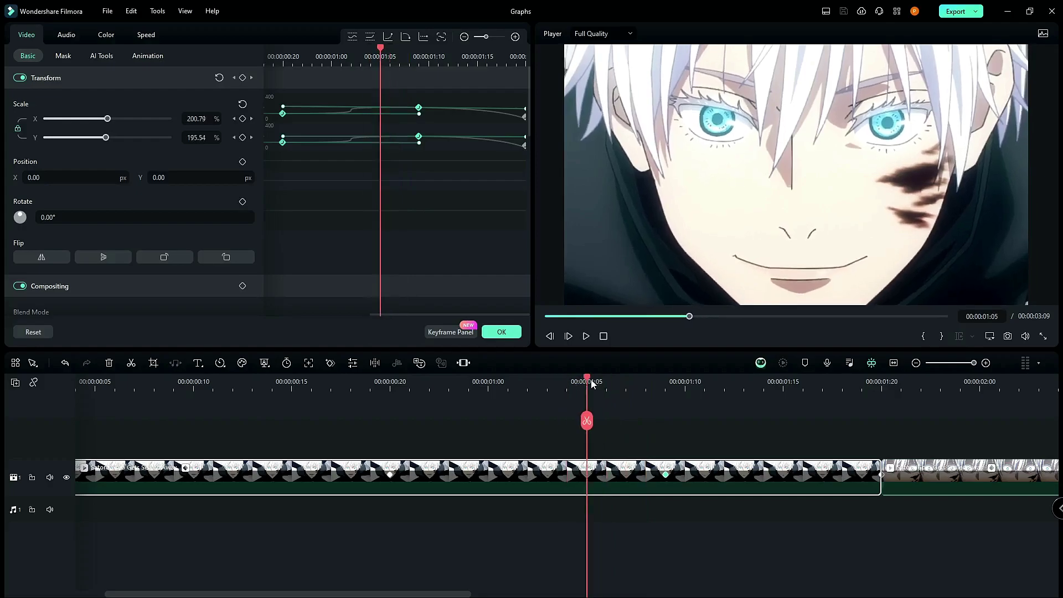
# Step frame by frame between 00:00:01:05 and 00:00:01:07 to examine the scale overshoot near the zoom-in's end
pyautogui.press('Right')
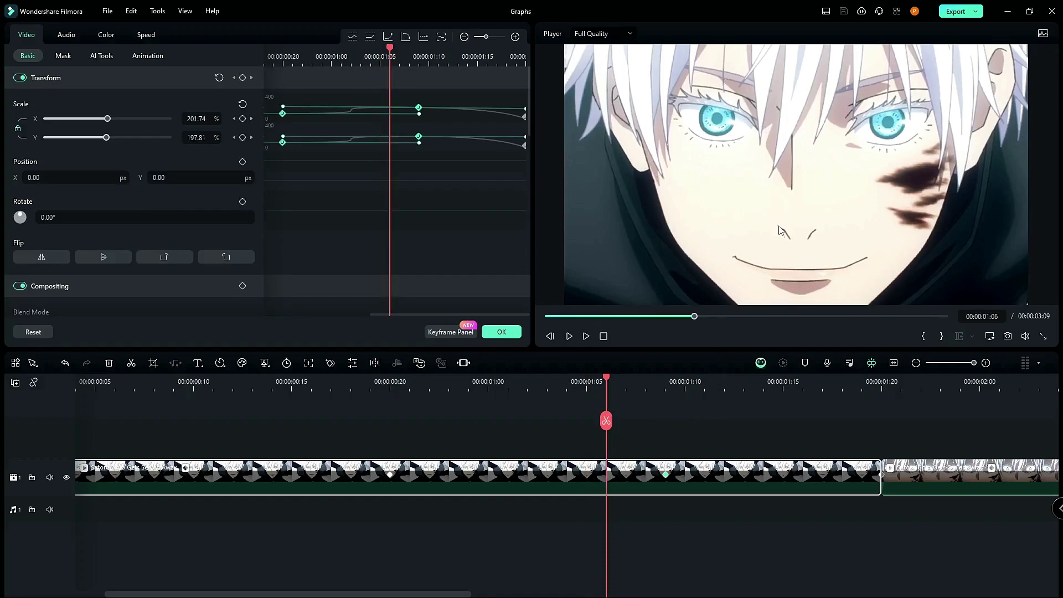
pyautogui.press('Left')
pyautogui.press('Right')
pyautogui.press('Right')
pyautogui.press('Left')
pyautogui.press('Right')
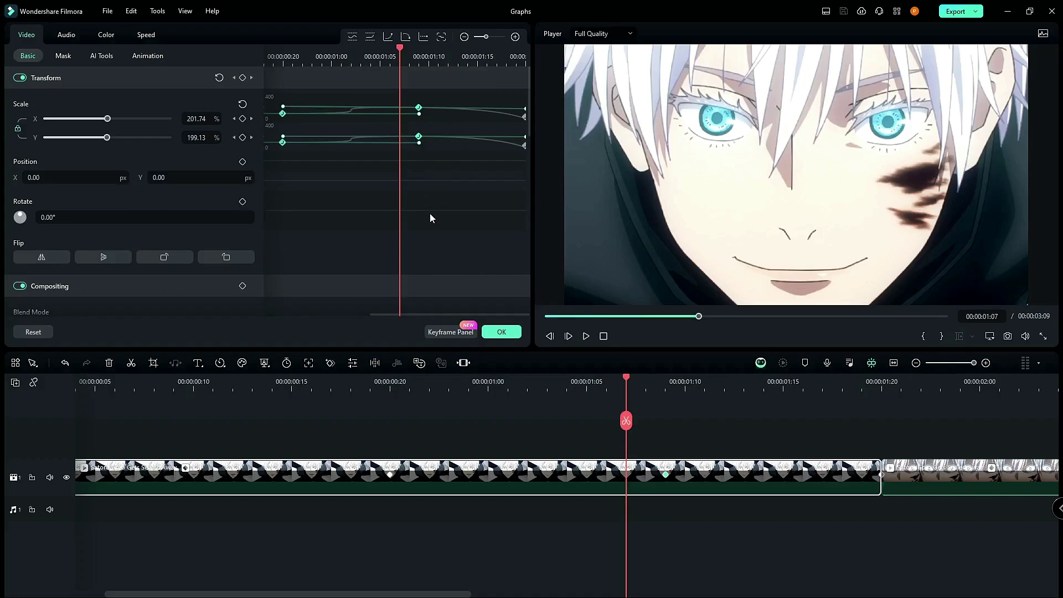
pyautogui.click(917, 364)
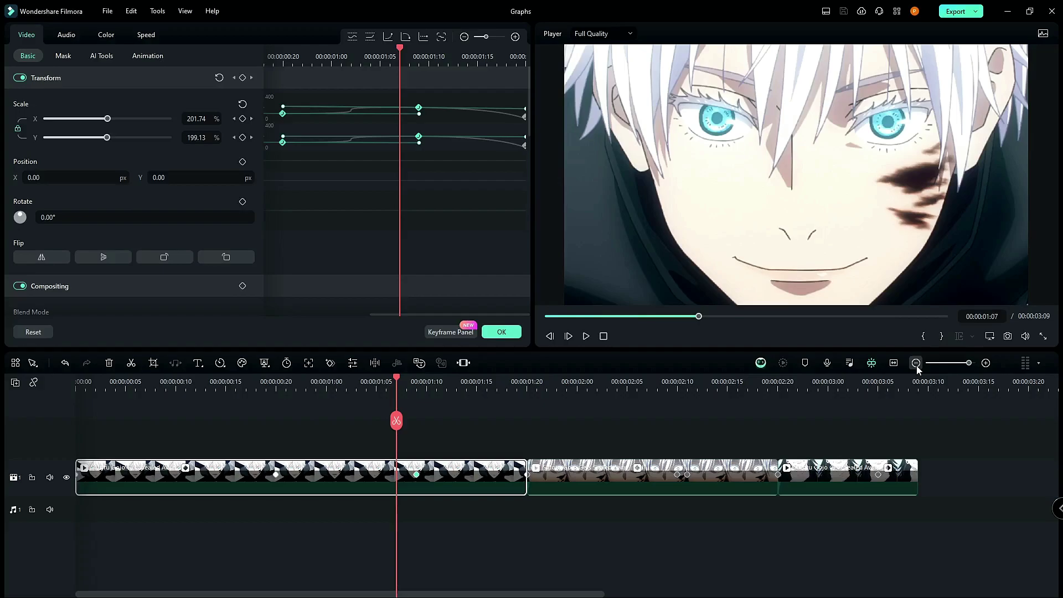
pyautogui.click(917, 365)
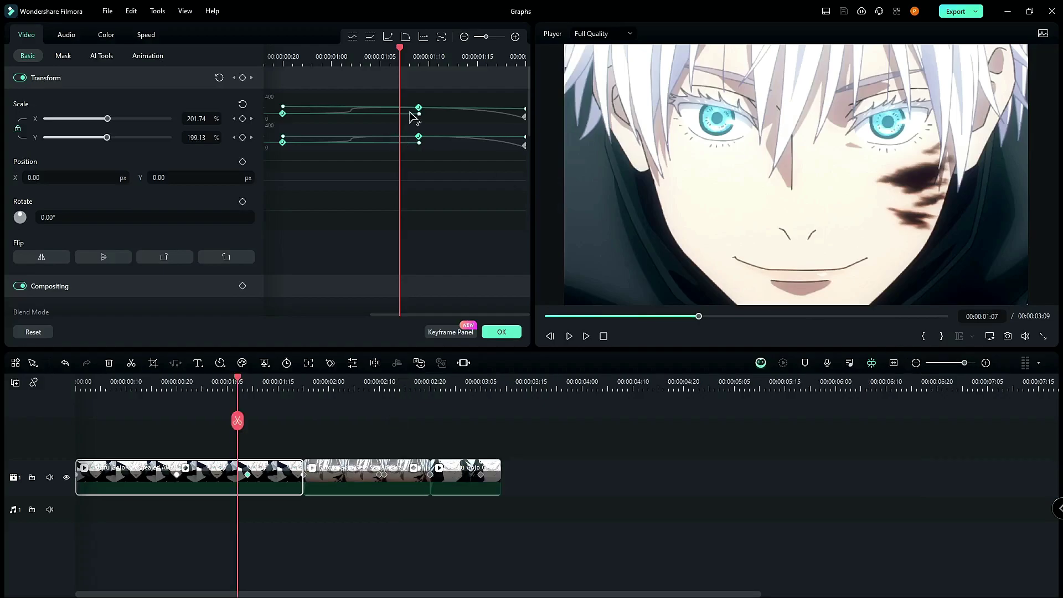
pyautogui.click(987, 363)
pyautogui.click(987, 363)
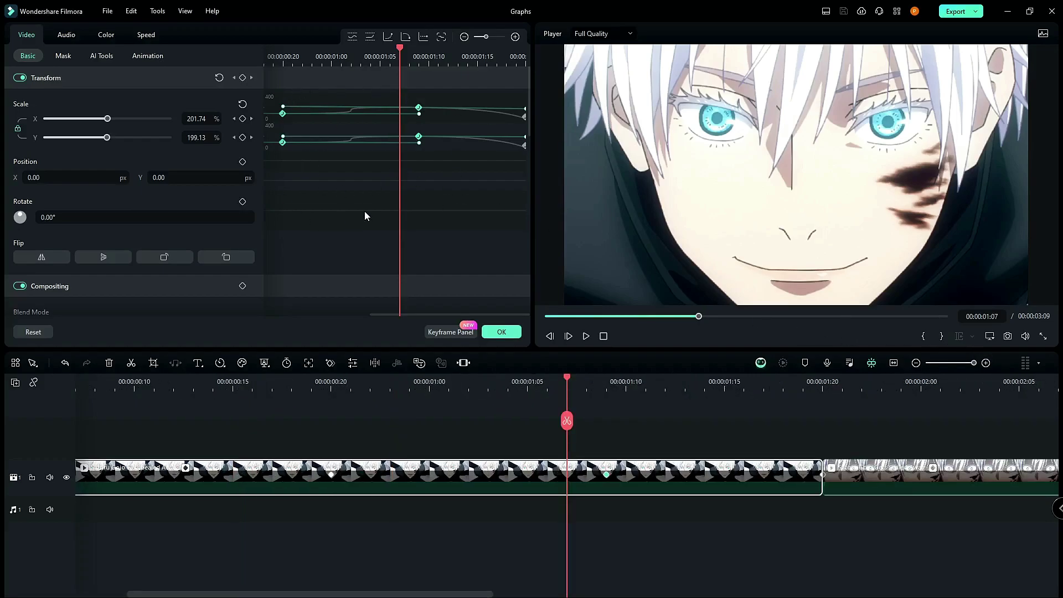
# Examine the curve handles of individual scale keyframes, and reselect the X and Y keyframes at 00:00:00:20 and 00:00:01:09
pyautogui.click(283, 107)
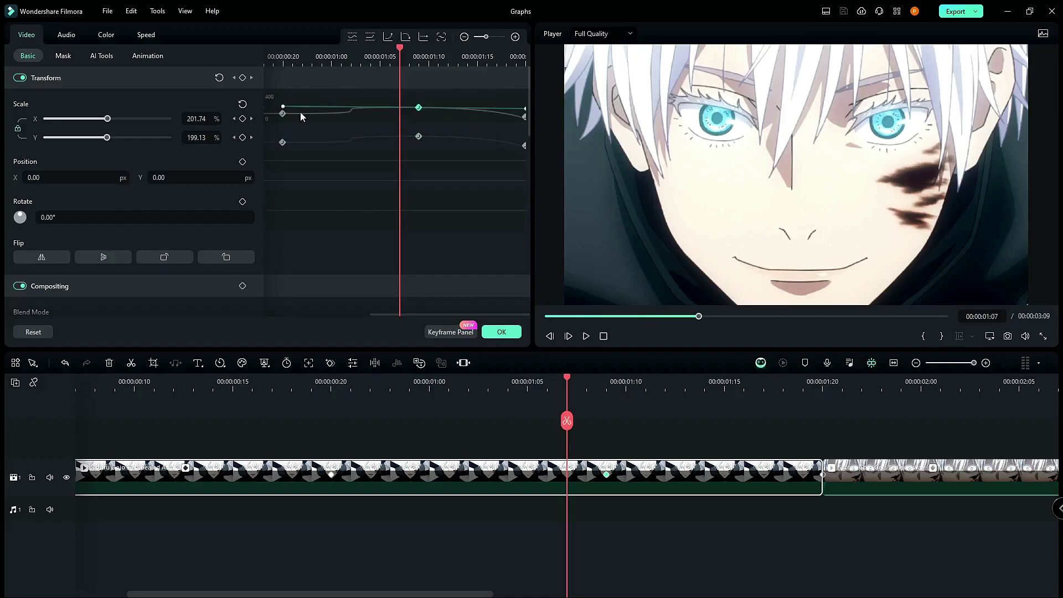
pyautogui.moveTo(282, 103); pyautogui.dragTo(307, 150)
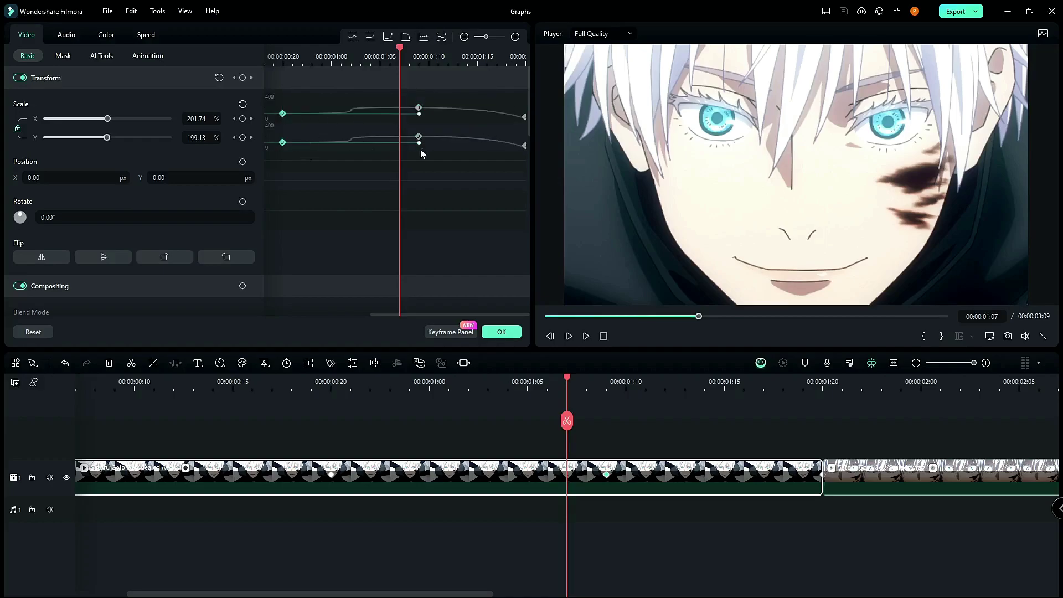
pyautogui.moveTo(417, 145); pyautogui.dragTo(407, 166)
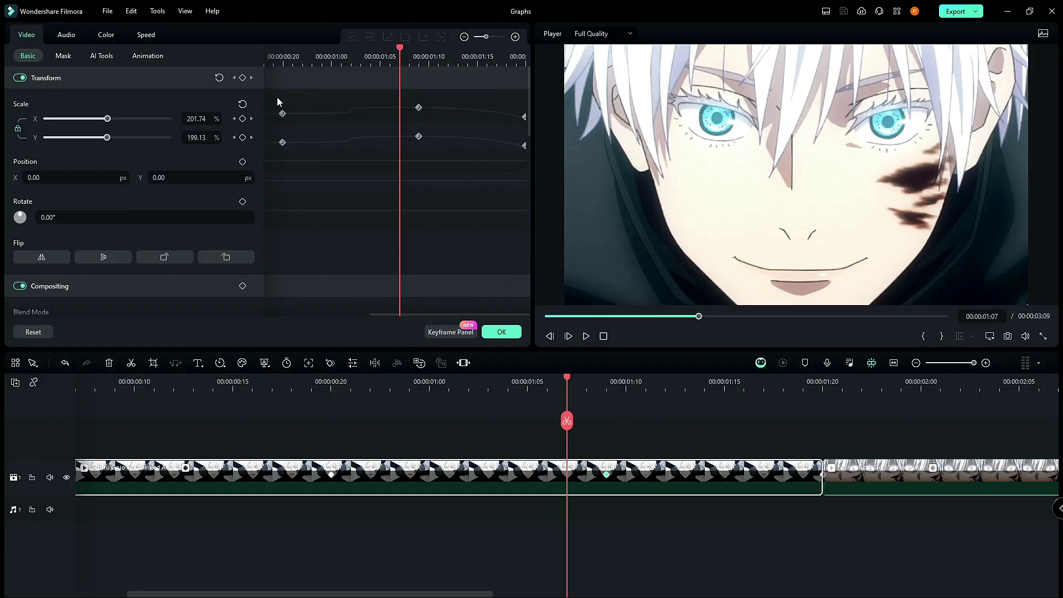
pyautogui.moveTo(297, 100); pyautogui.dragTo(425, 164)
pyautogui.moveTo(270, 95); pyautogui.dragTo(496, 211)
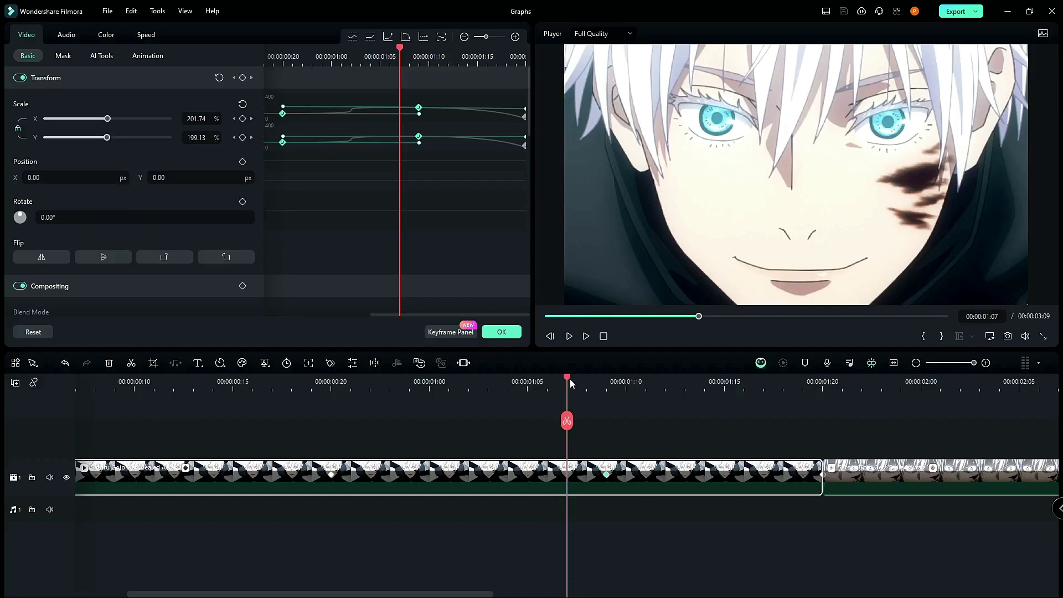
# Step frame by frame from 00:00:01:07 to the scale keyframe at 00:00:01:09 to check how the zoom-in settles
pyautogui.press('Right')
pyautogui.press('Left')
pyautogui.press('Right')
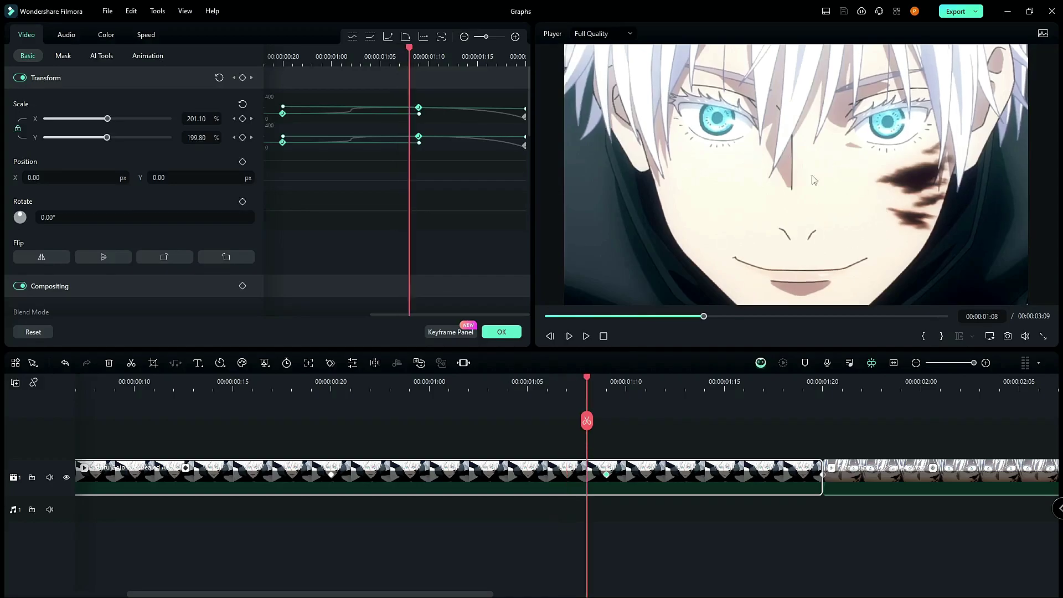
pyautogui.press('Right')
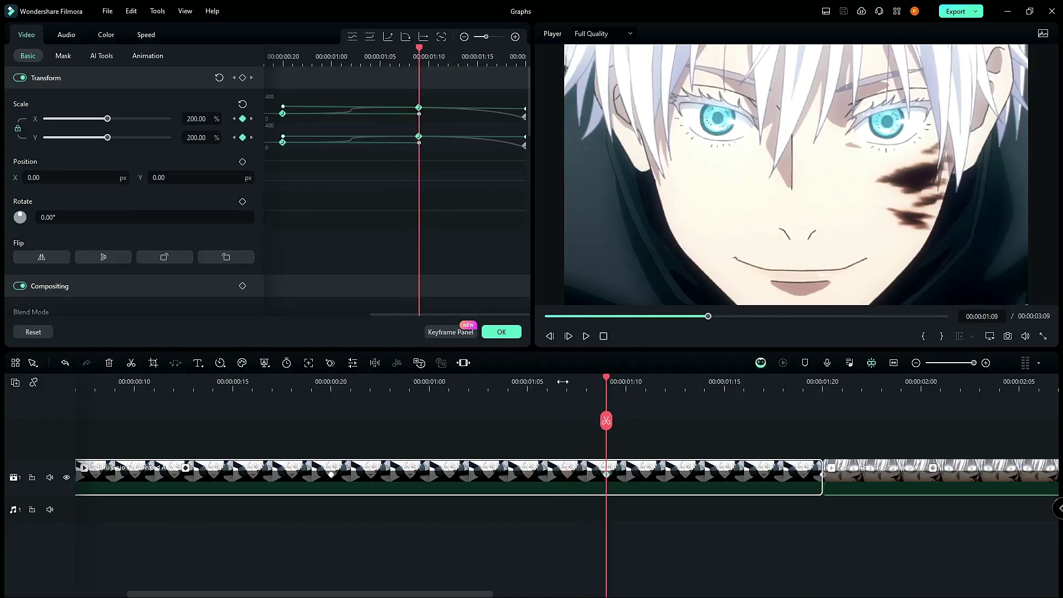
# Reopen the first clip's transform settings and scrub from the keyframe at 00:00:01:09 to its last scale keyframe at 00:00:01:20
pyautogui.click(470, 395)
pyautogui.click(489, 384)
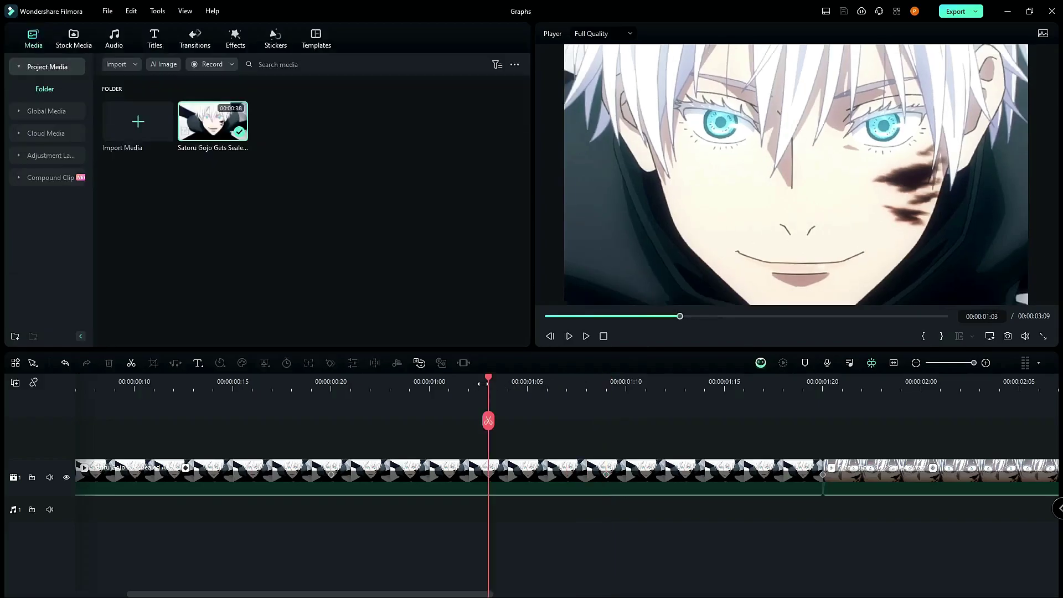
pyautogui.click(606, 384)
pyautogui.click(657, 466)
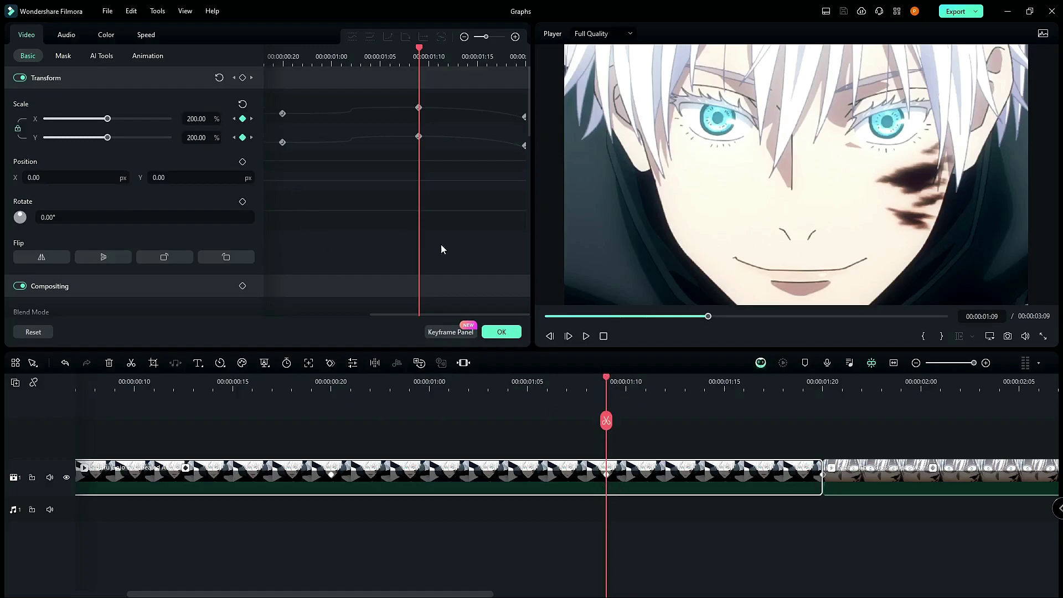
pyautogui.moveTo(607, 380); pyautogui.dragTo(816, 406)
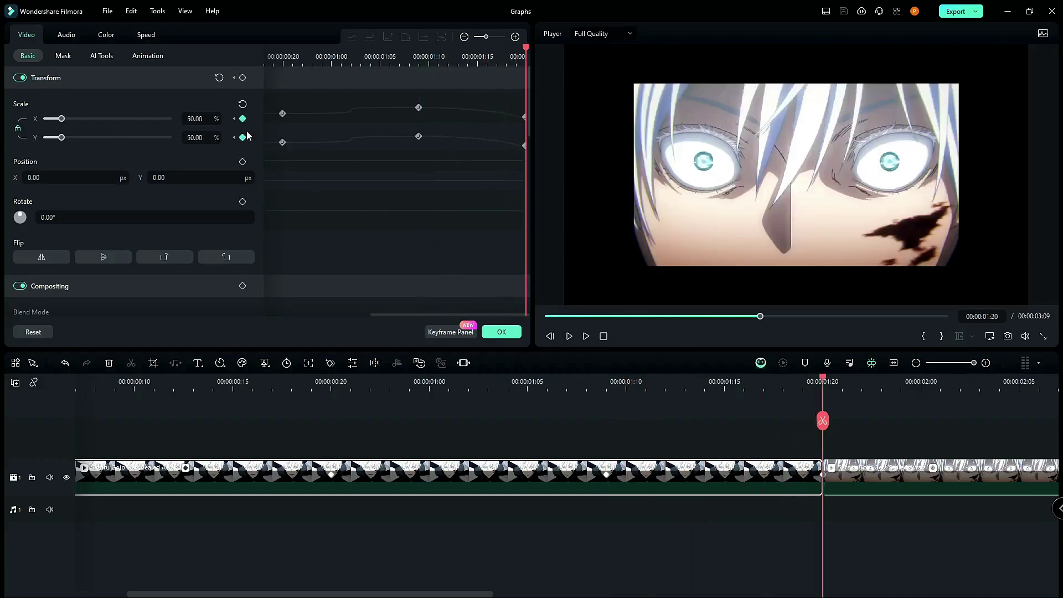
# Scrub back and forth between the first clip's scale keyframes at 00:00:01:09 and 00:00:01:20 to compare their scale values
pyautogui.click(608, 382)
pyautogui.moveTo(608, 382); pyautogui.dragTo(817, 401)
pyautogui.click(607, 384)
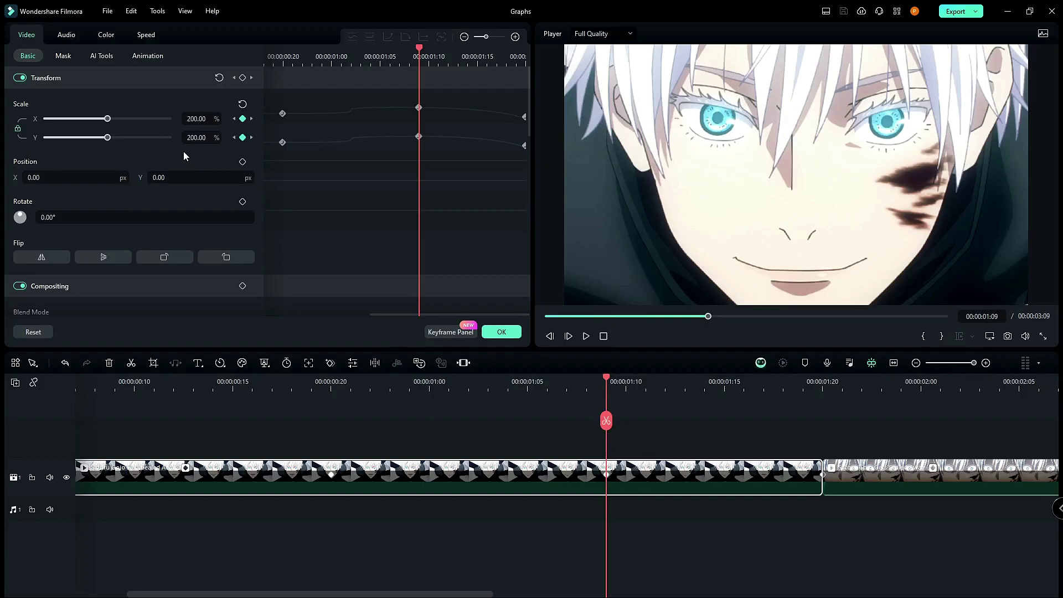
pyautogui.moveTo(609, 379); pyautogui.dragTo(822, 391)
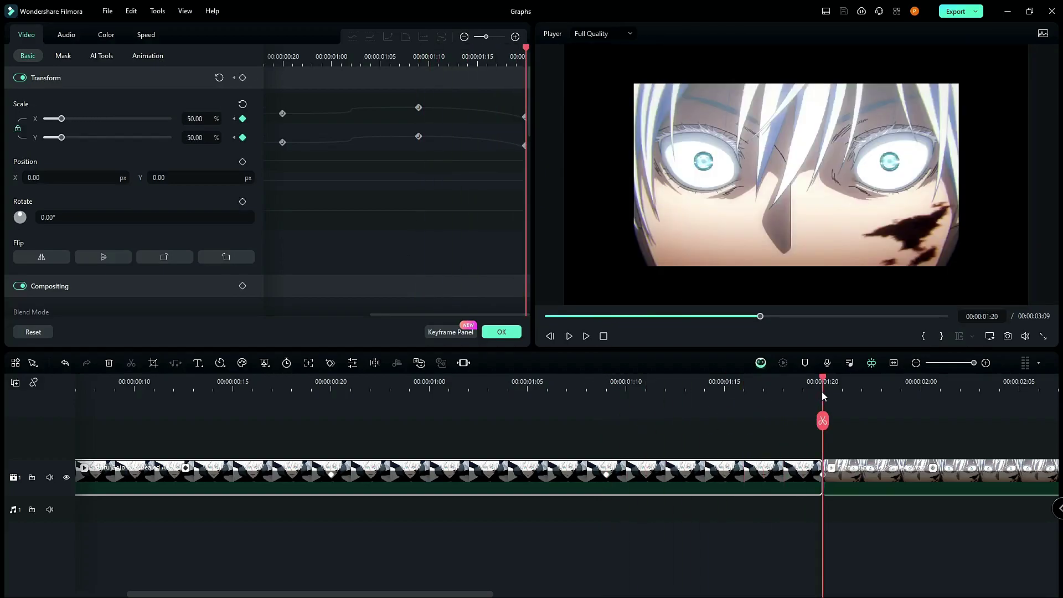
pyautogui.moveTo(822, 391); pyautogui.dragTo(625, 397)
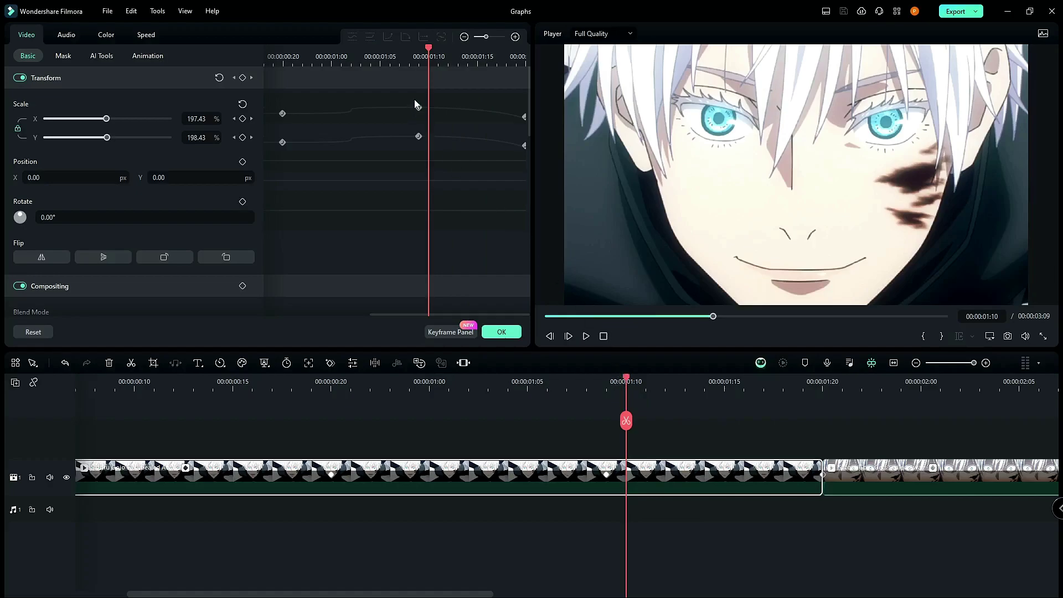
# Select the X and Y scale keyframes at 00:00:01:09 and 00:00:01:20 and examine the zoom-out curve between them up close
pyautogui.moveTo(414, 97); pyautogui.dragTo(558, 181)
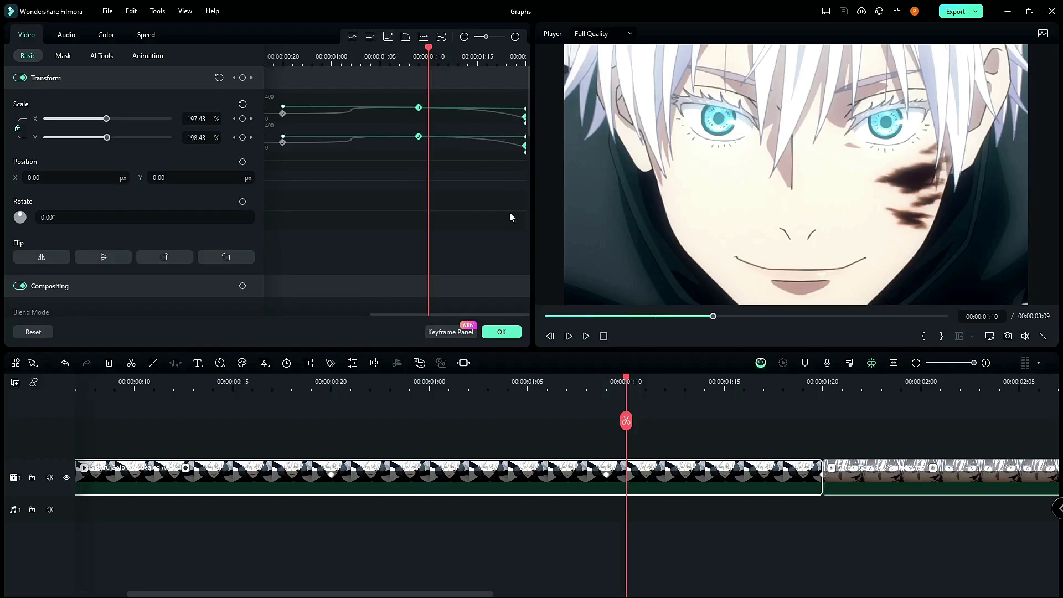
pyautogui.click(515, 37)
pyautogui.click(515, 37)
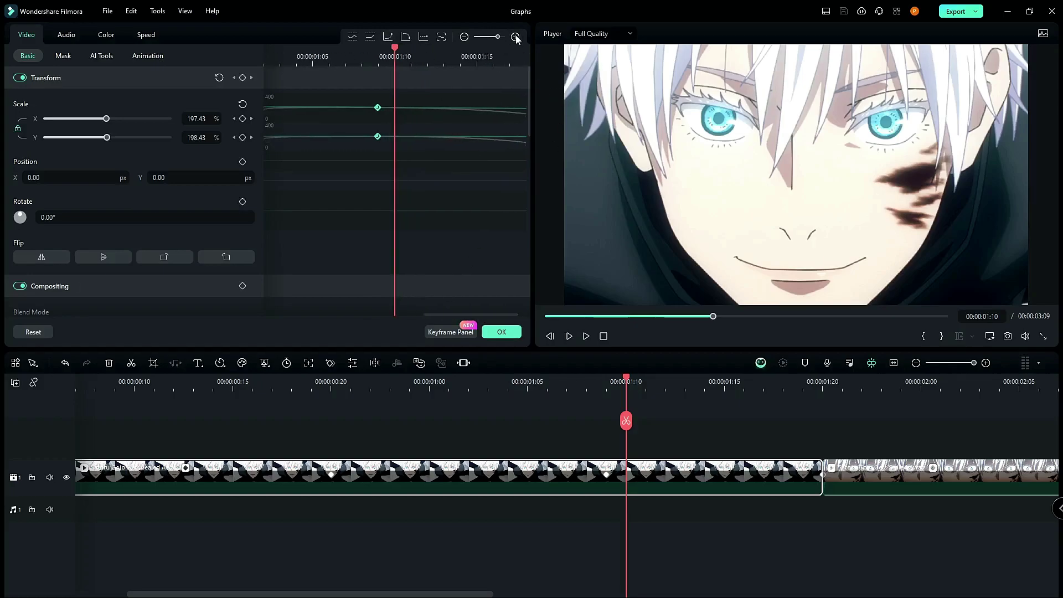
pyautogui.moveTo(459, 314); pyautogui.dragTo(471, 314)
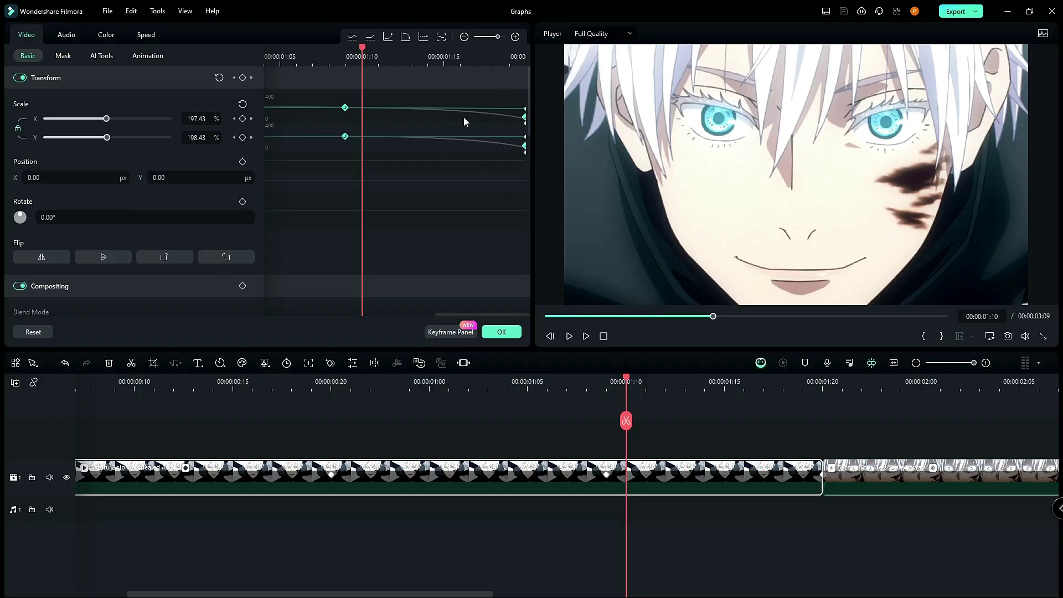
# Scrub through the zoom-out from just before 00:00:01:09 to 00:00:01:20 to check how the scale follows the curve
pyautogui.moveTo(618, 380)
pyautogui.mouseDown()
pyautogui.moveTo(587, 384)
pyautogui.moveTo(606, 385)
pyautogui.mouseUp()
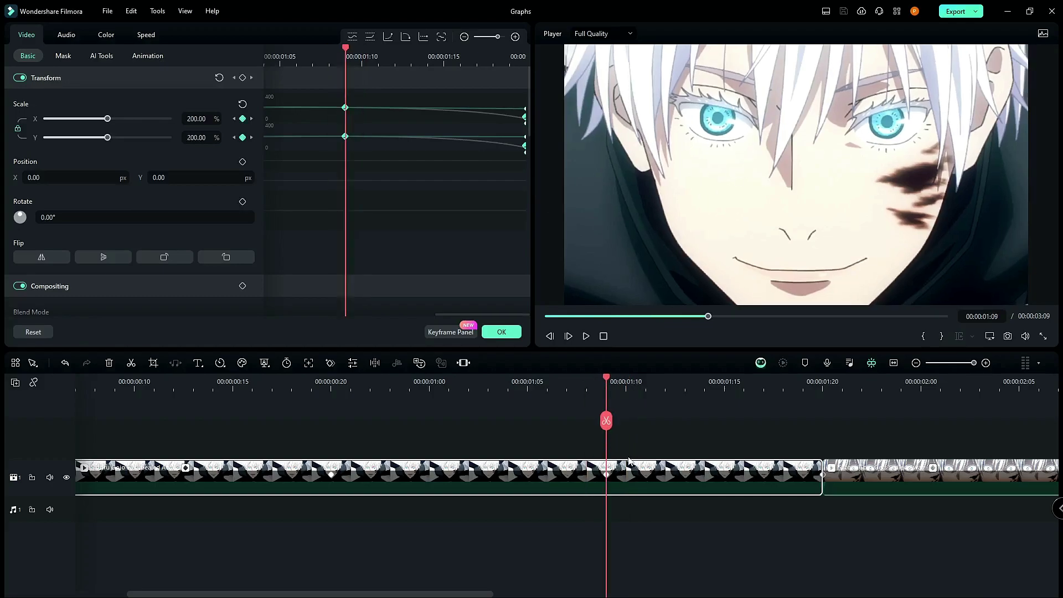
pyautogui.press('space')
pyautogui.click(566, 383)
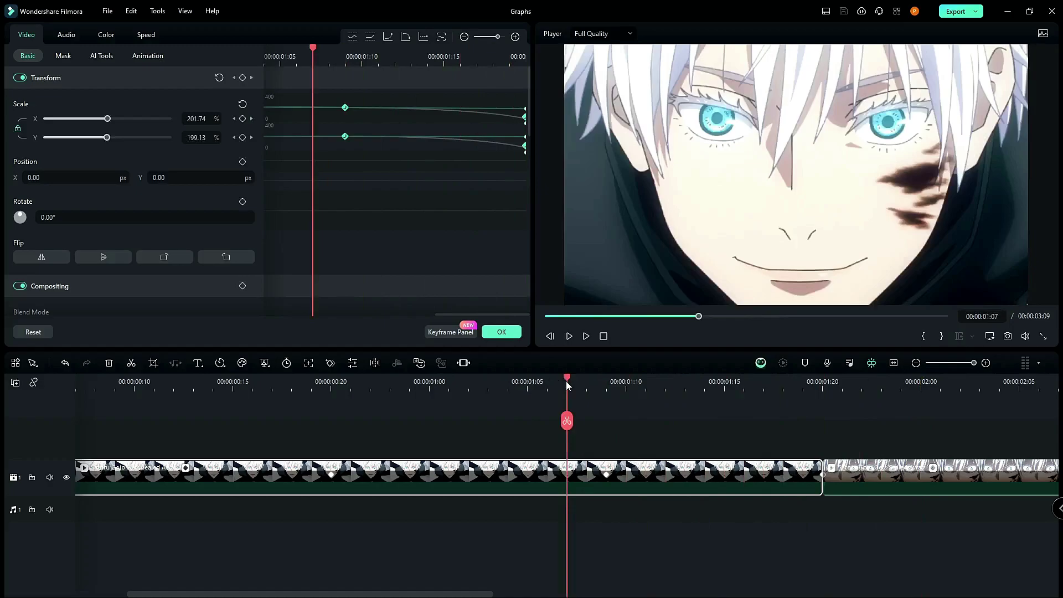
pyautogui.moveTo(566, 381); pyautogui.dragTo(763, 404)
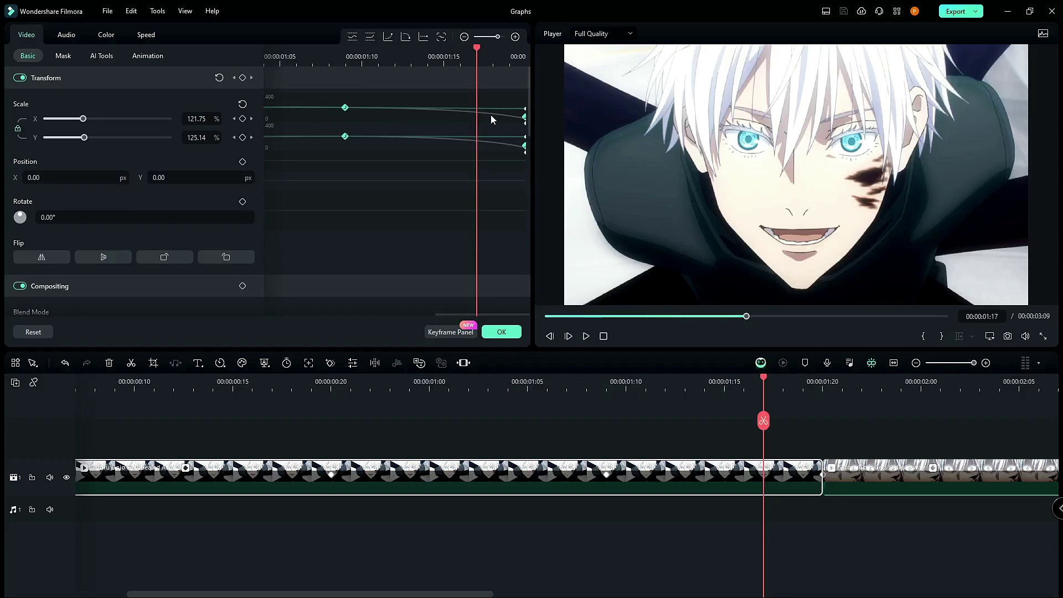
pyautogui.moveTo(764, 377); pyautogui.dragTo(823, 385)
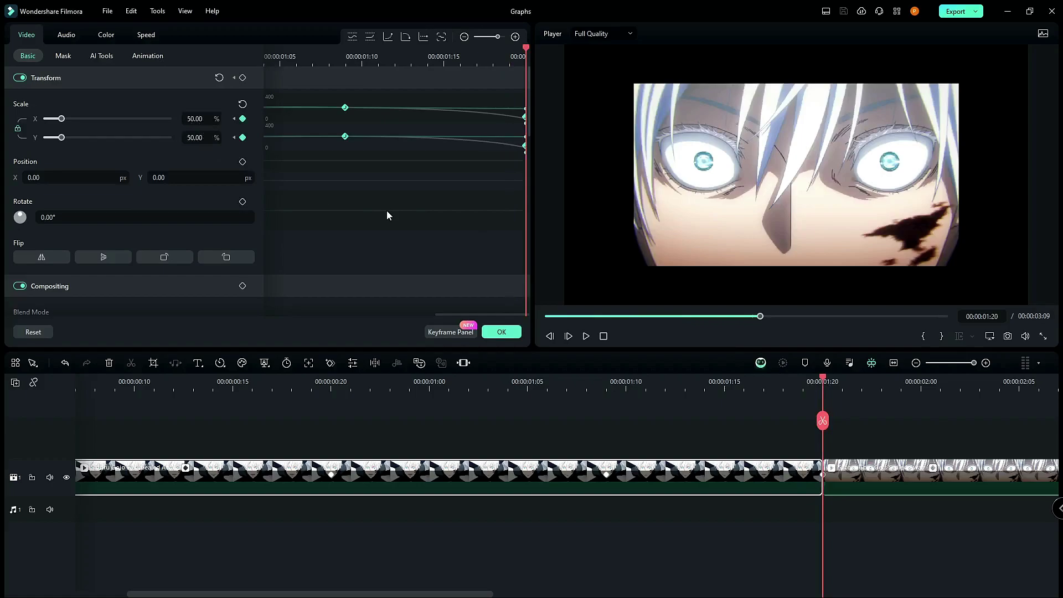
# Review the first clip's zoom-out once more up to the cut at 00:00:01:20
pyautogui.click(916, 364)
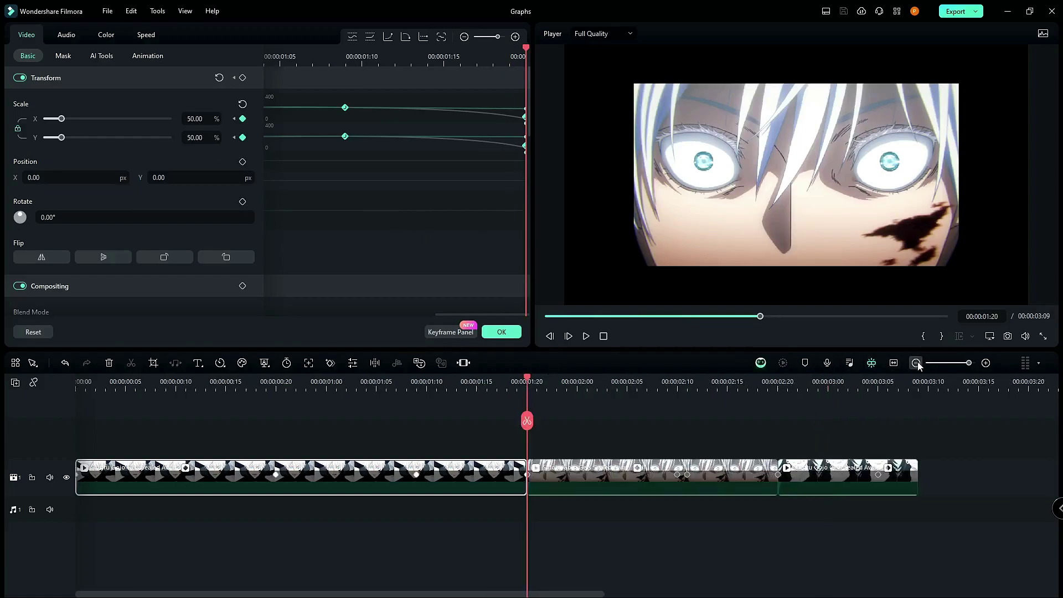
pyautogui.click(427, 382)
pyautogui.moveTo(426, 383); pyautogui.dragTo(527, 384)
pyautogui.press('space')
# Select the second clip and compare its scale keyframes at 00:00:01:20 and 00:00:02:10
pyautogui.click(564, 468)
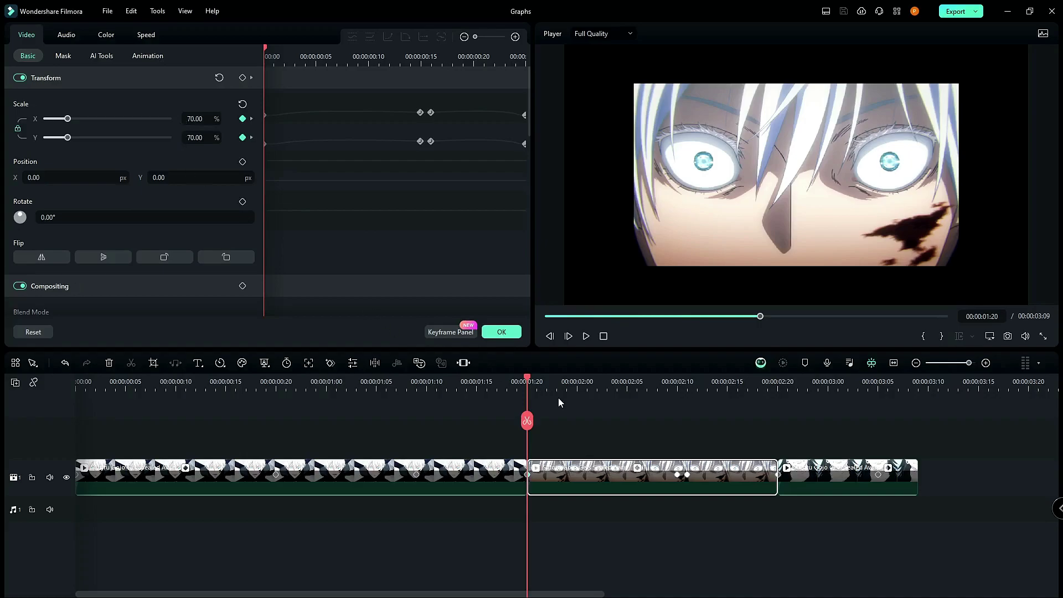
pyautogui.moveTo(533, 387); pyautogui.dragTo(682, 394)
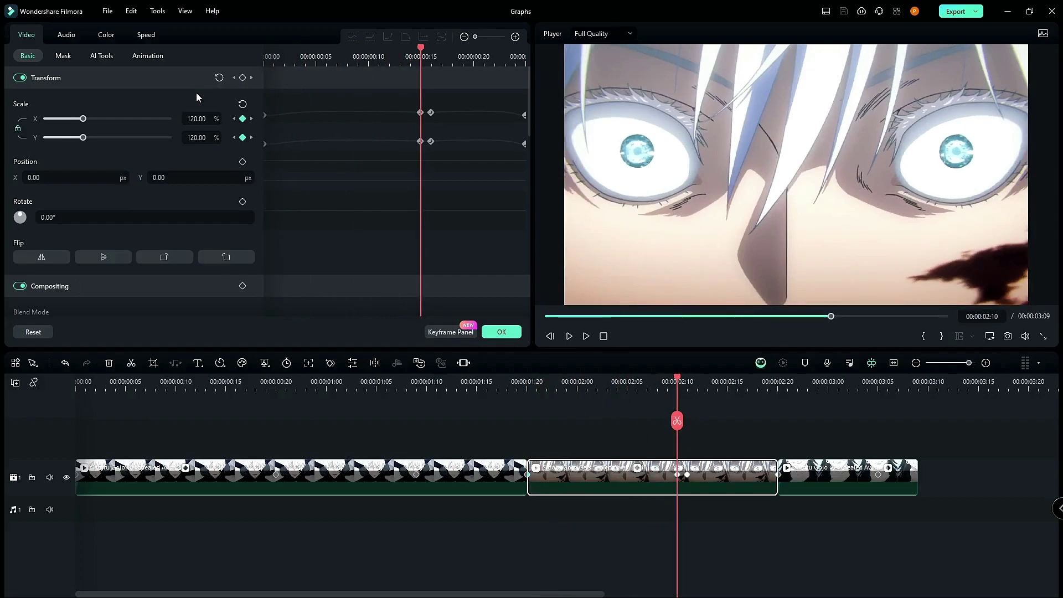
pyautogui.click(526, 391)
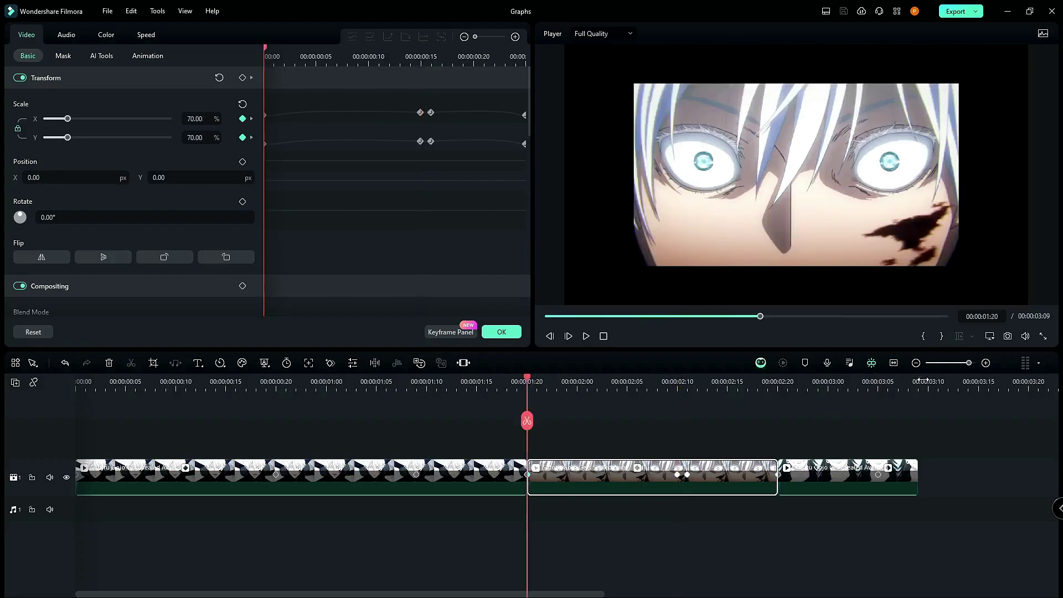
pyautogui.click(987, 363)
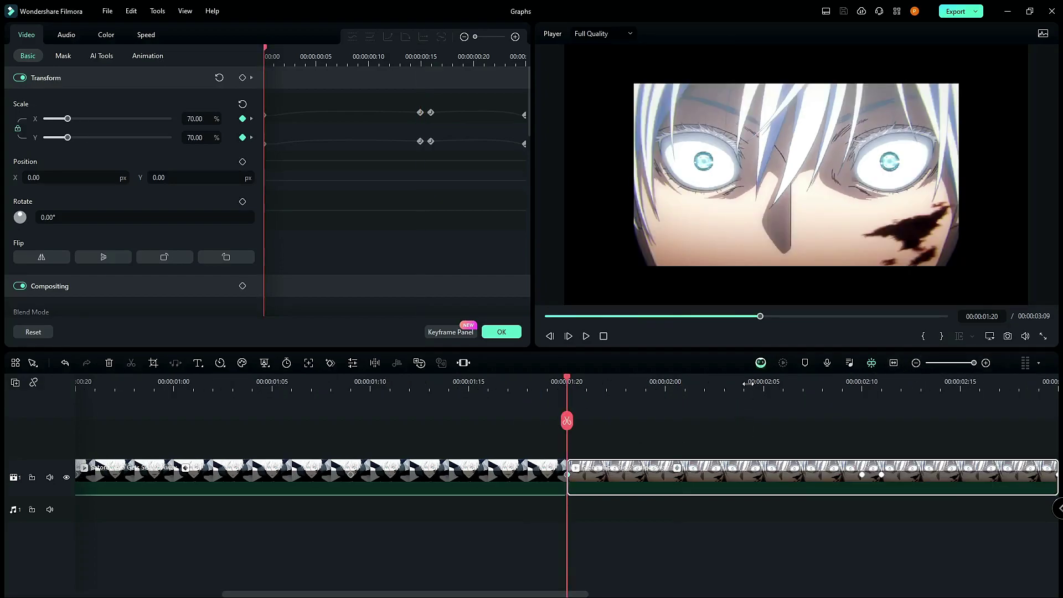
pyautogui.click(863, 474)
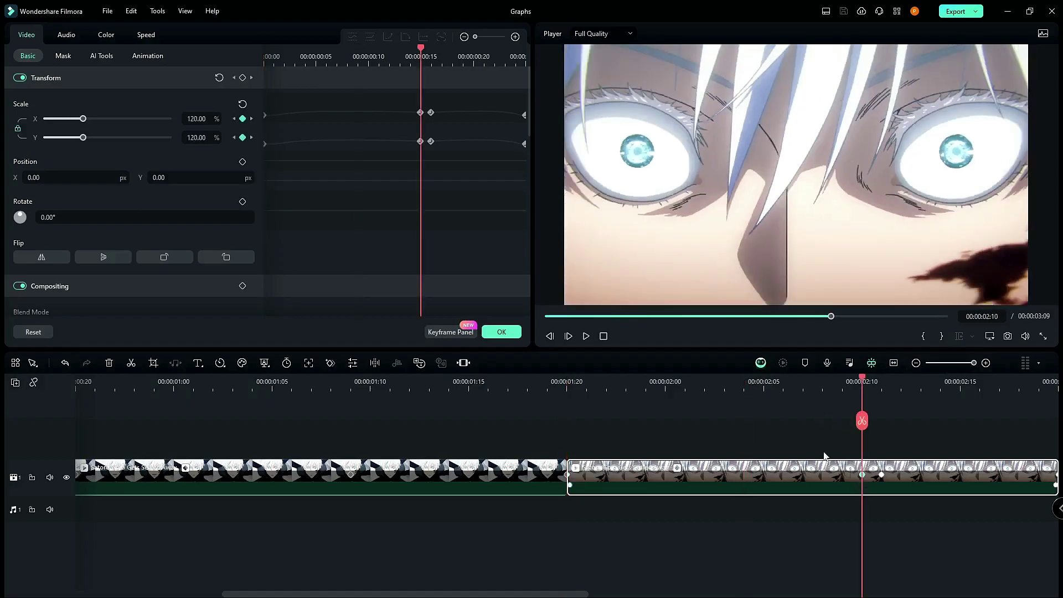
# Select the second clip's X and Y scale keyframes at 00:00:01:20 and 00:00:02:10 to show their curve handles
pyautogui.moveTo(344, 139); pyautogui.dragTo(254, 102)
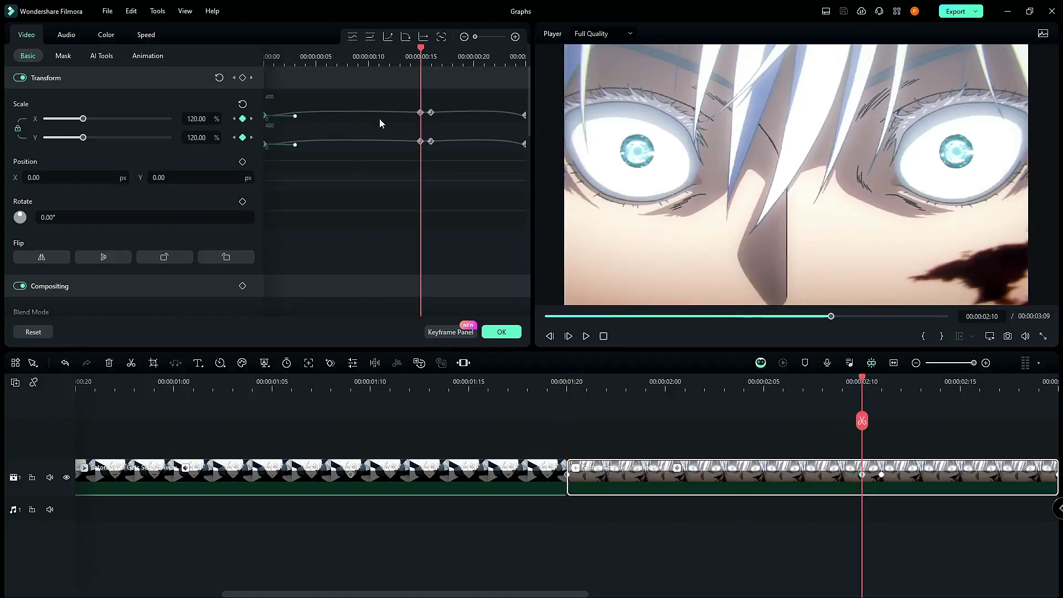
pyautogui.click(416, 153)
pyautogui.moveTo(417, 154); pyautogui.dragTo(262, 99)
# Step frame by frame between 00:00:01:22 and 00:00:01:20 to examine how the second clip's zoom-in starts
pyautogui.click(603, 382)
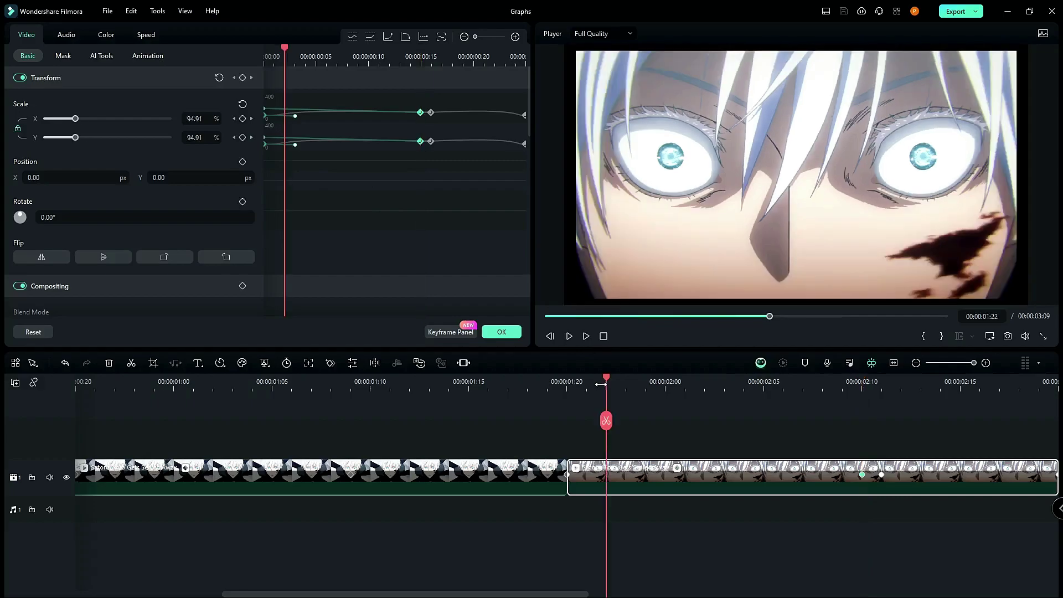
pyautogui.click(588, 378)
pyautogui.click(573, 378)
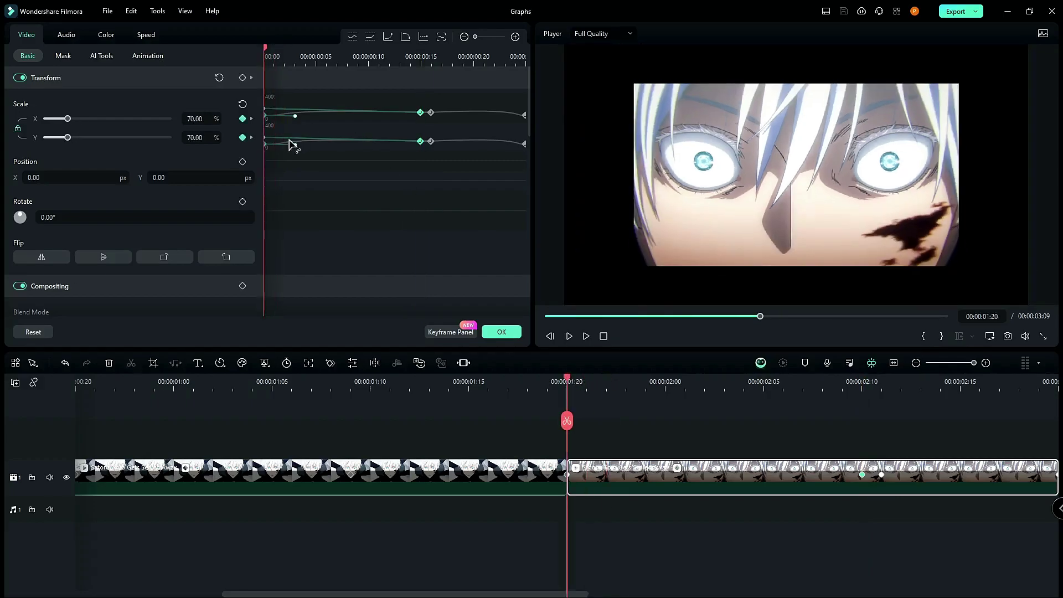
pyautogui.click(581, 382)
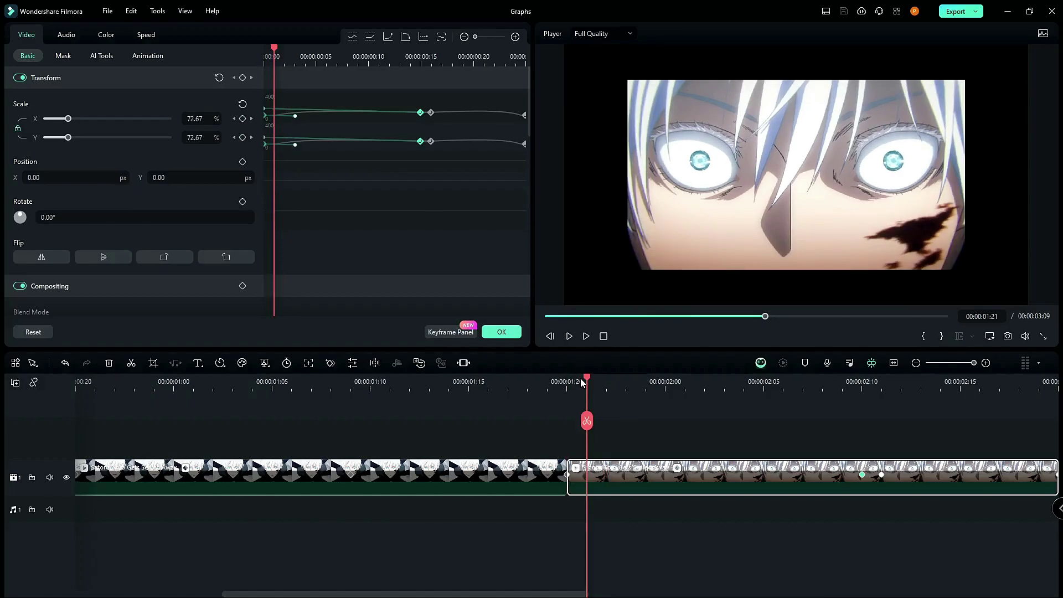
pyautogui.click(570, 378)
pyautogui.click(581, 378)
pyautogui.click(571, 379)
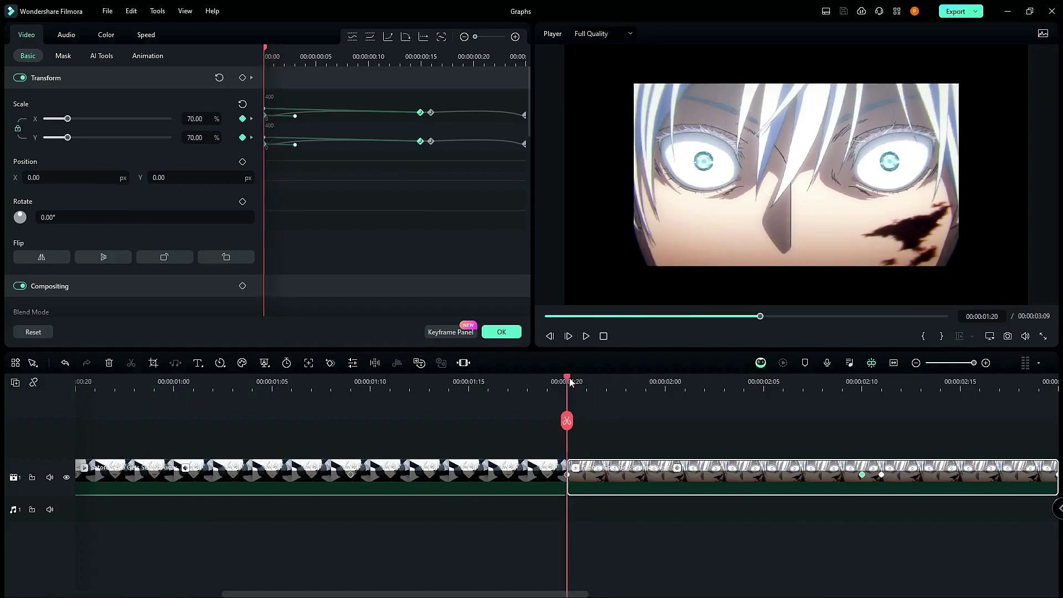
# Step from 00:00:01:21 to 00:00:01:24 and scrub onward to examine the second clip's scale past the fast start
pyautogui.click(581, 379)
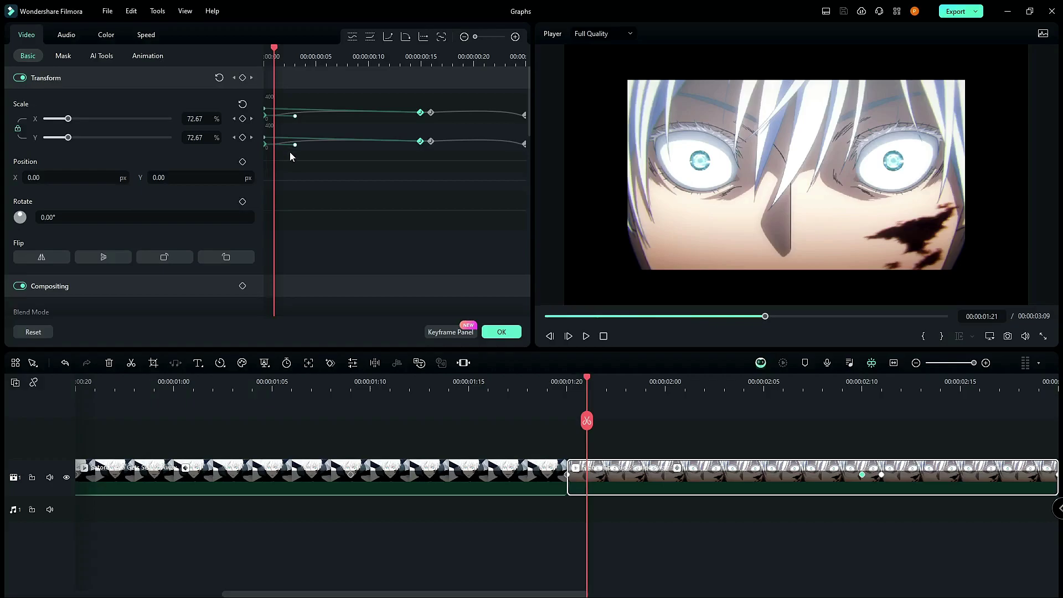
pyautogui.click(602, 379)
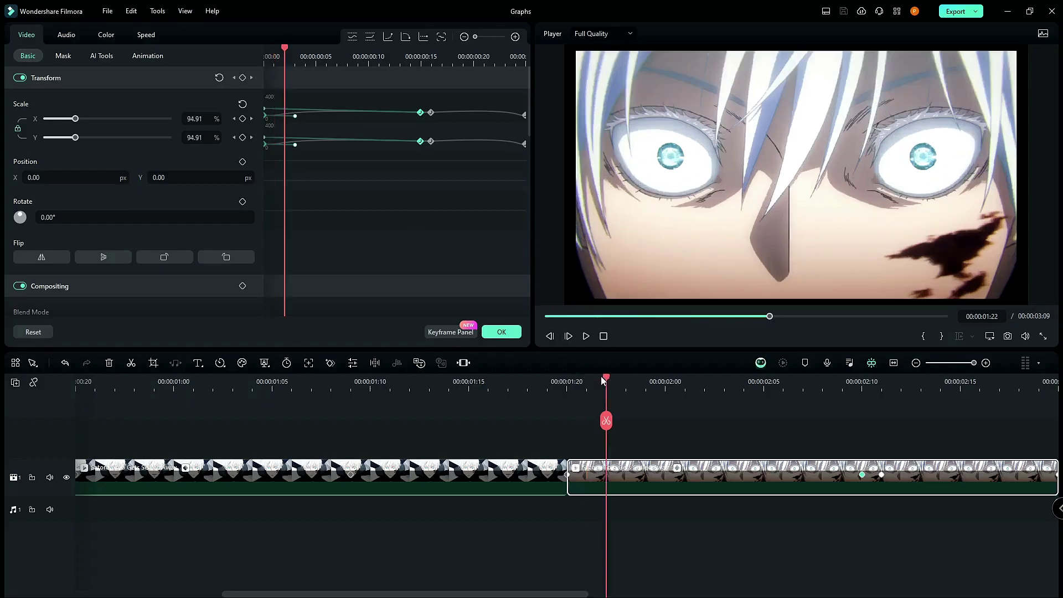
pyautogui.click(622, 379)
pyautogui.click(646, 379)
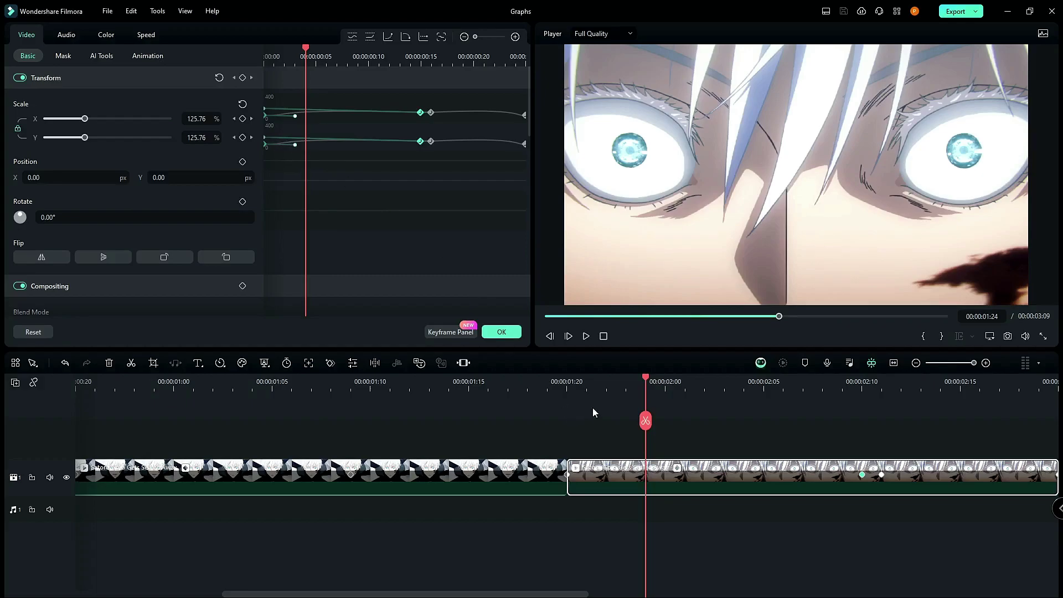
pyautogui.moveTo(647, 380); pyautogui.dragTo(823, 378)
# Play the transition across the cut at 00:00:01:20 several times, and return to the second clip's first frame
pyautogui.press('space')
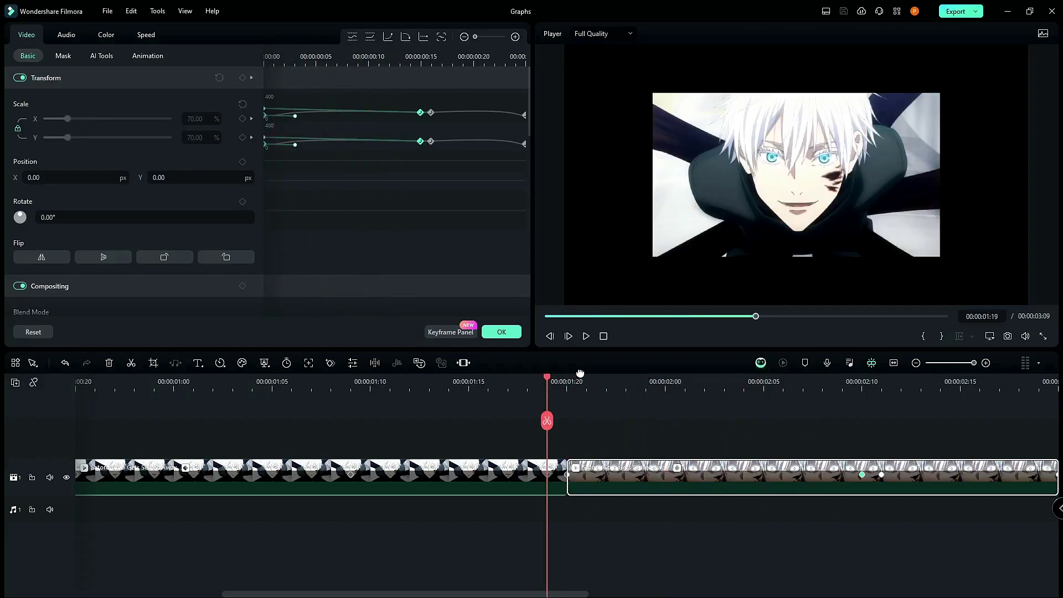
pyautogui.click(484, 382)
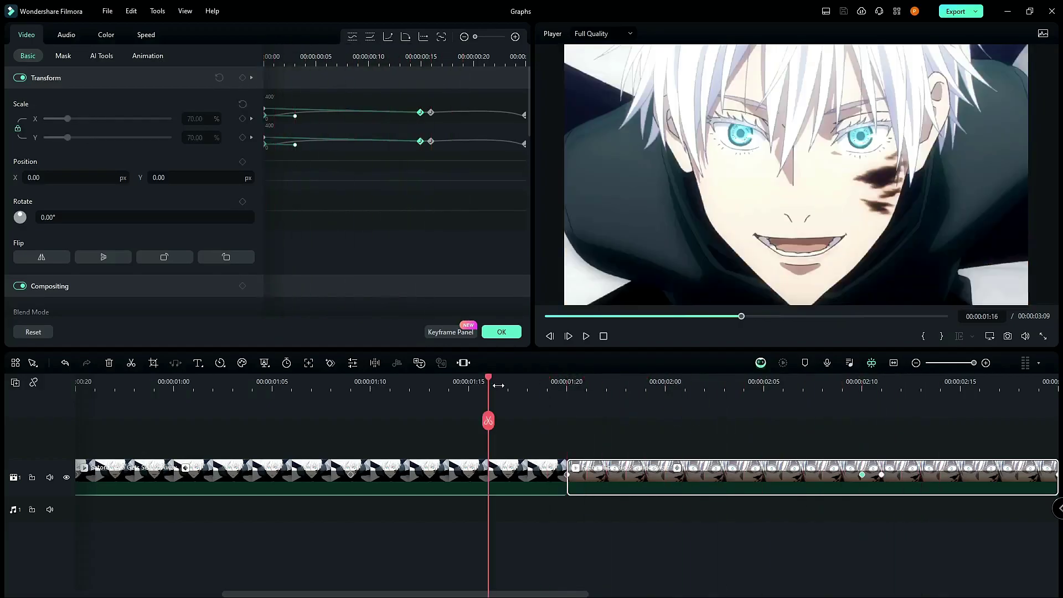
pyautogui.press('space')
pyautogui.click(528, 386)
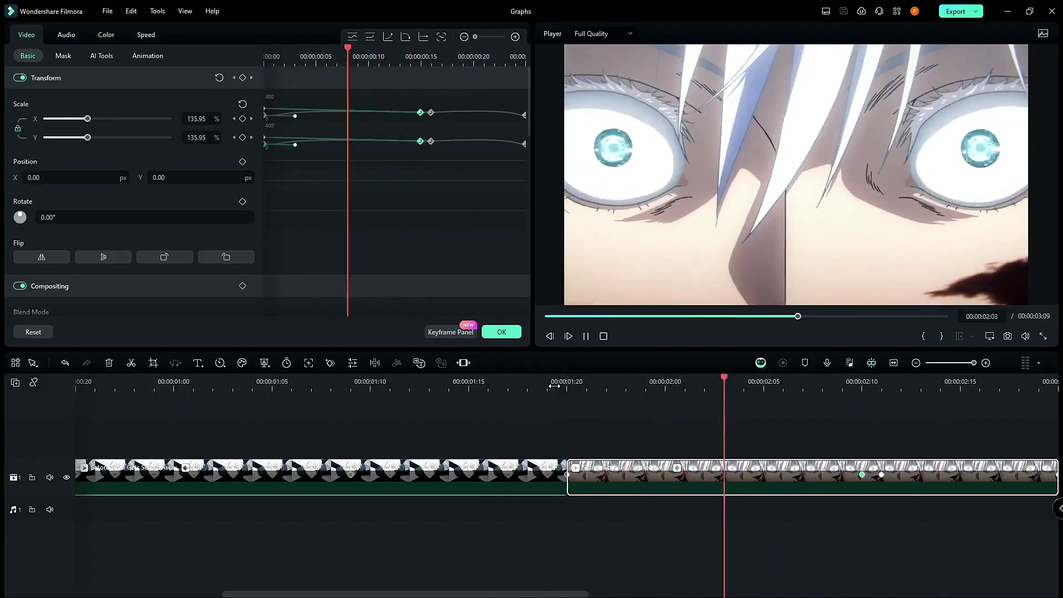
pyautogui.press('space')
pyautogui.press('space')
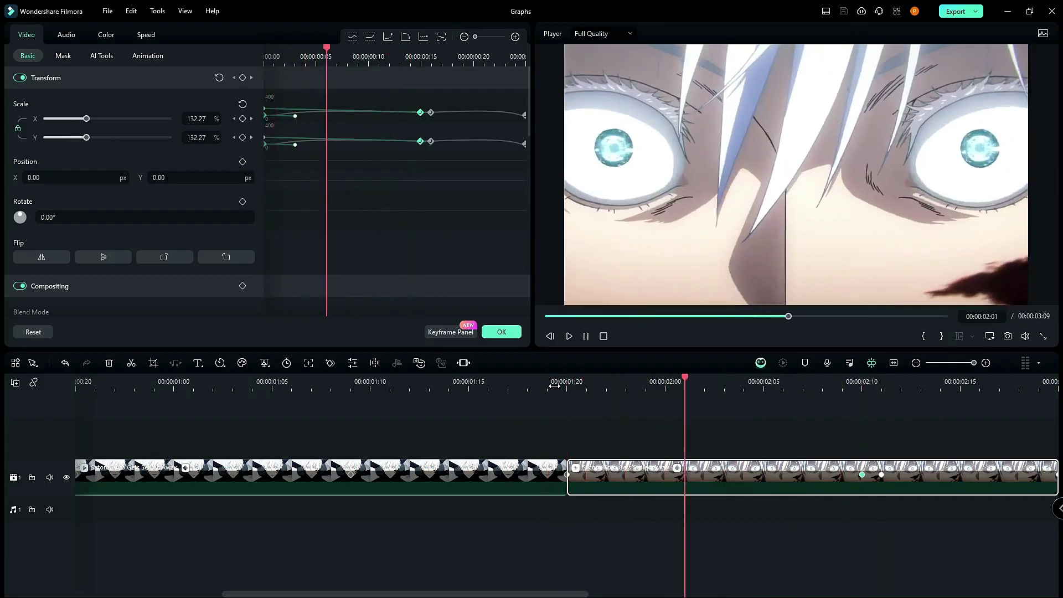
pyautogui.click(556, 386)
pyautogui.press('space')
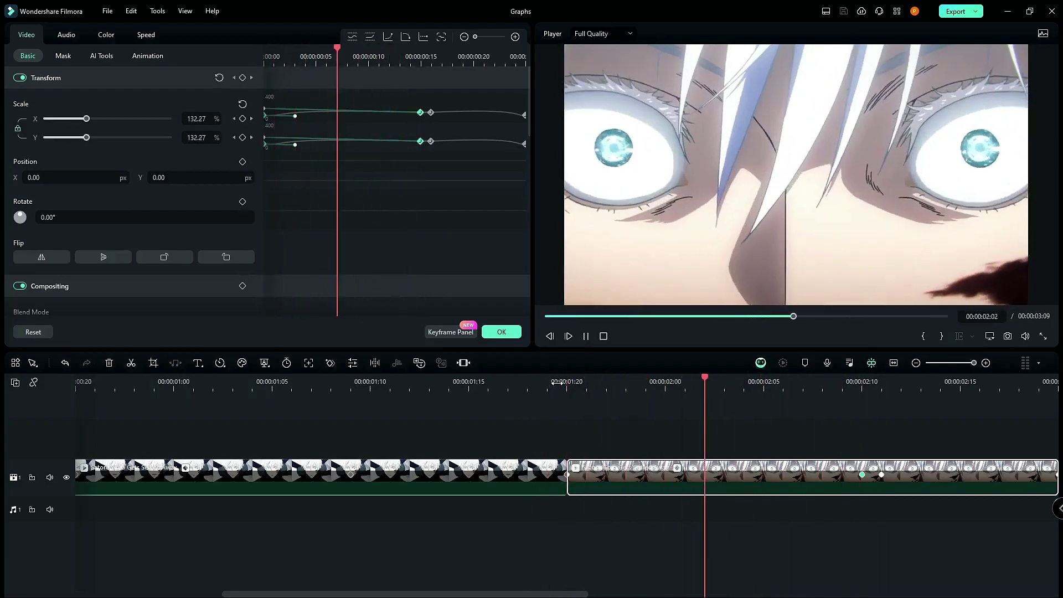
pyautogui.click(580, 384)
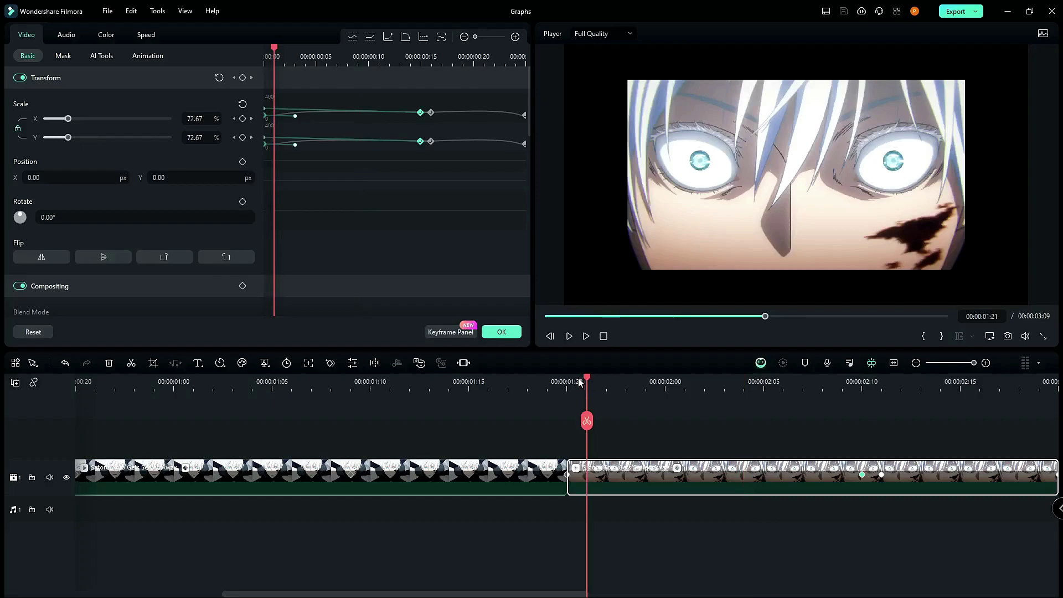
pyautogui.click(570, 377)
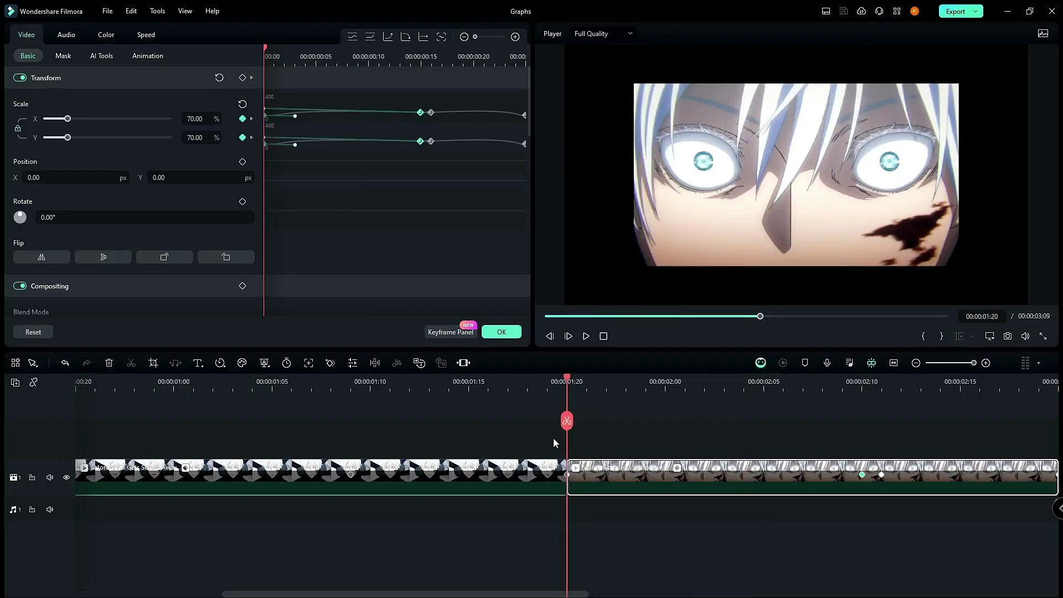
# Scrub from the end of the first clip through the second clip's zoom-in to its scale keyframe at 00:00:02:11
pyautogui.click(917, 365)
pyautogui.moveTo(302, 377); pyautogui.dragTo(357, 385)
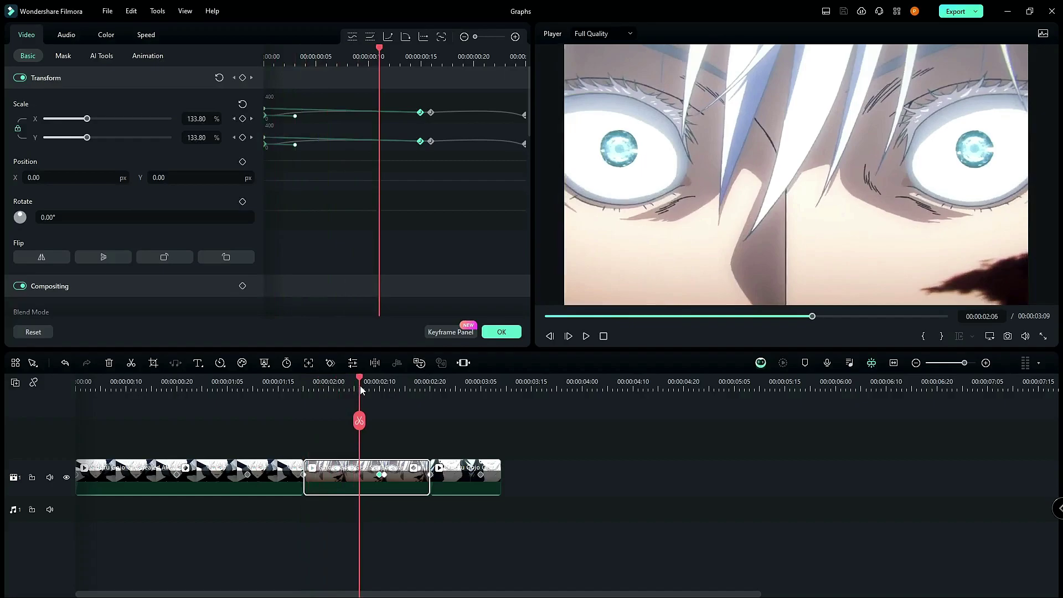
pyautogui.moveTo(360, 386)
pyautogui.mouseDown()
pyautogui.moveTo(292, 385)
pyautogui.moveTo(374, 390)
pyautogui.mouseUp()
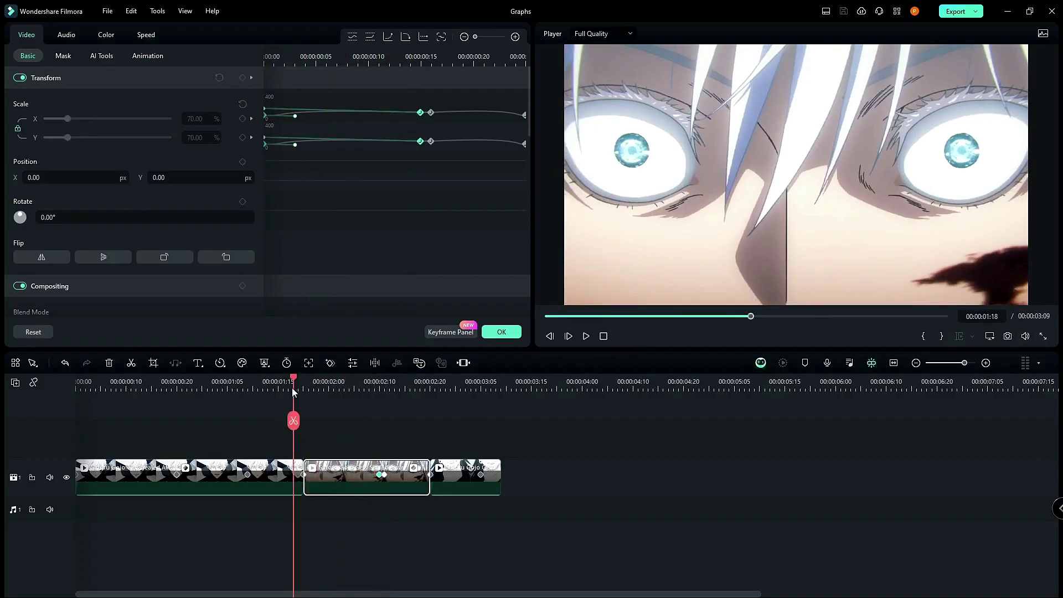
pyautogui.click(294, 388)
pyautogui.moveTo(292, 382); pyautogui.dragTo(385, 383)
# Compare the second clip's adjacent scale keyframes at 00:00:02:11 and 00:00:02:10
pyautogui.click(986, 363)
pyautogui.click(985, 367)
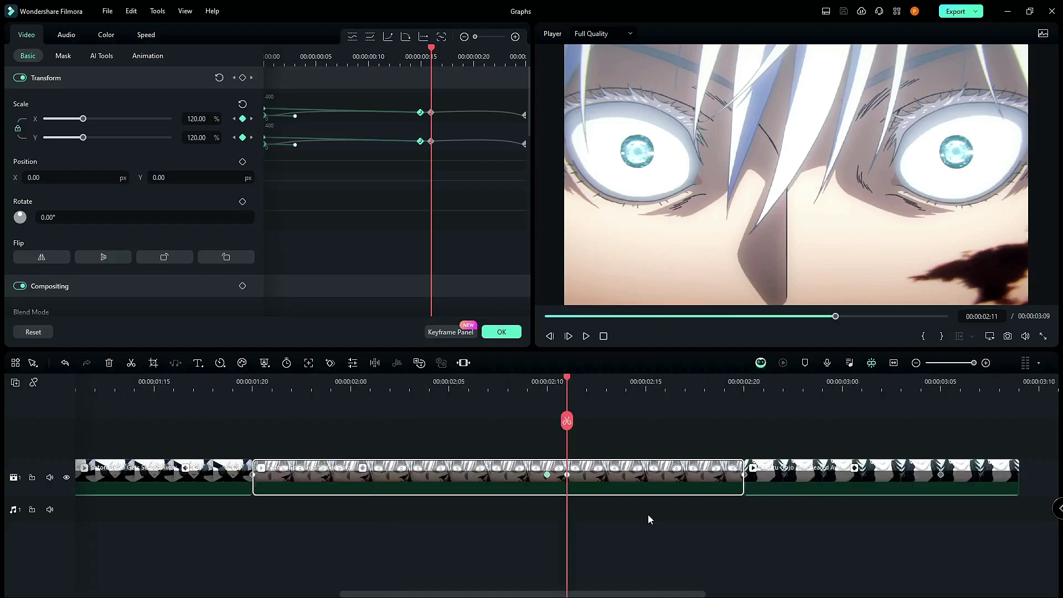
pyautogui.click(557, 382)
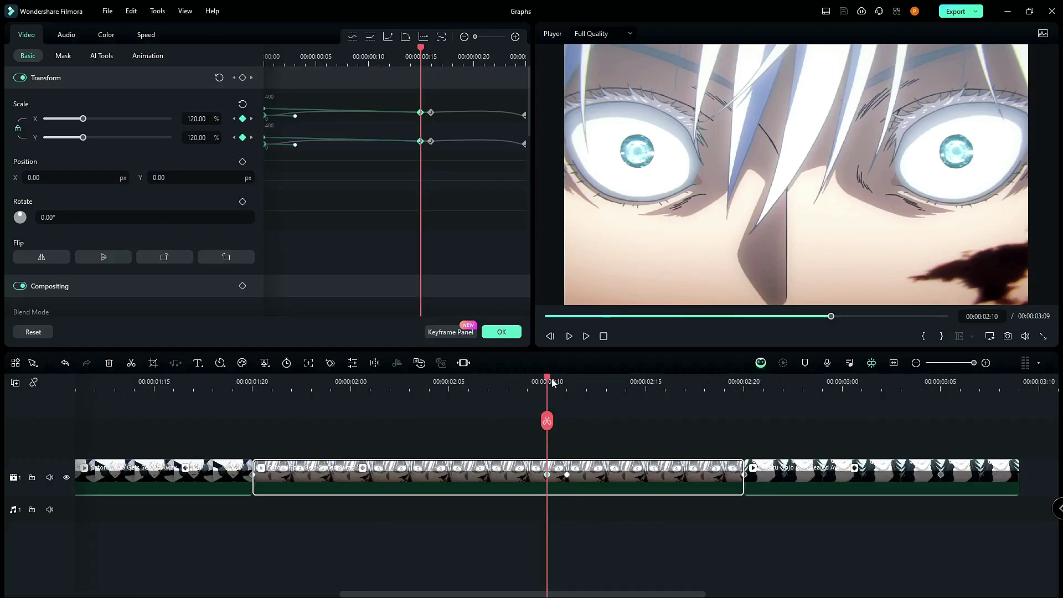
# Move back and forth between 00:00:02:10 and 00:00:02:11 to examine the hold between the second clip's middle scale keyframes
pyautogui.click(565, 381)
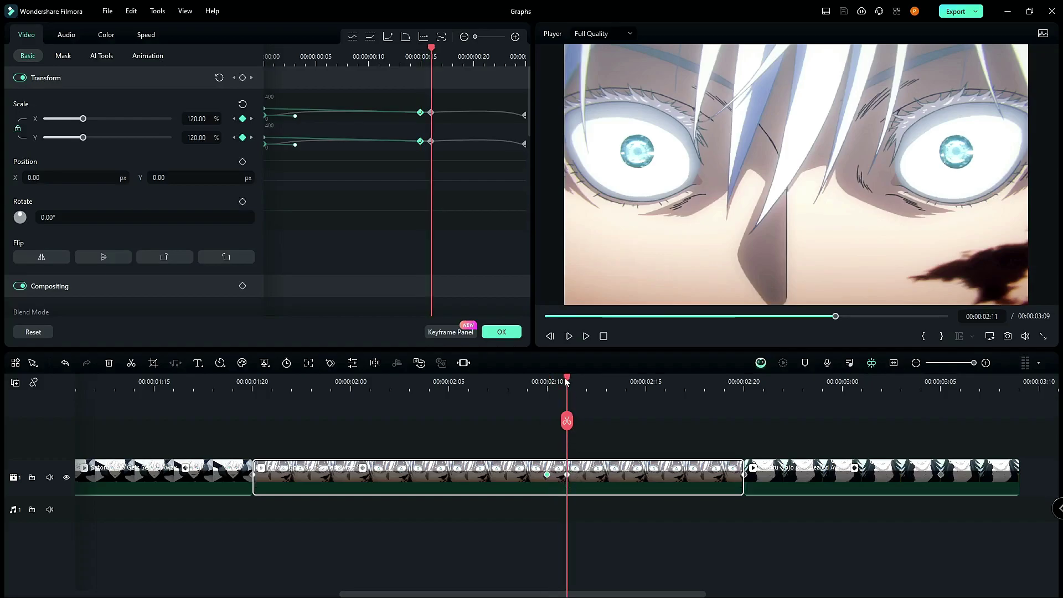
pyautogui.click(547, 381)
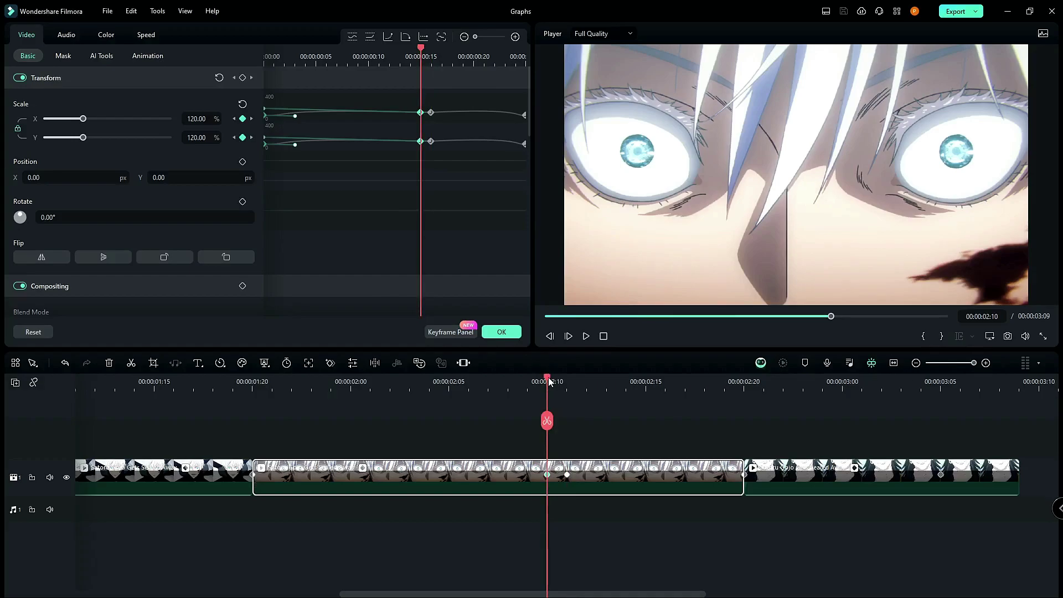
pyautogui.moveTo(549, 377); pyautogui.dragTo(567, 379)
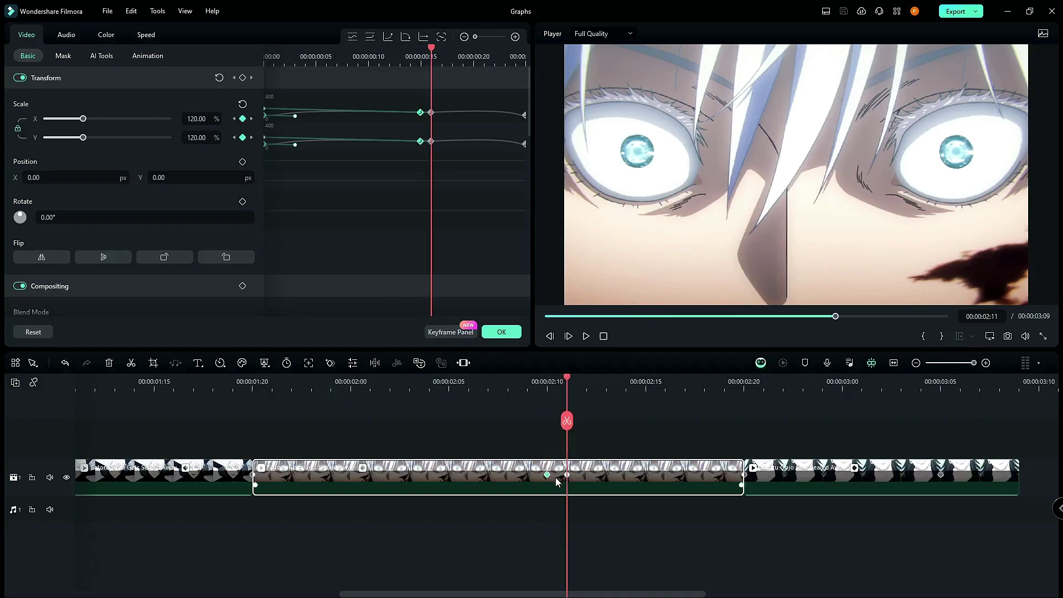
pyautogui.click(743, 475)
pyautogui.click(548, 380)
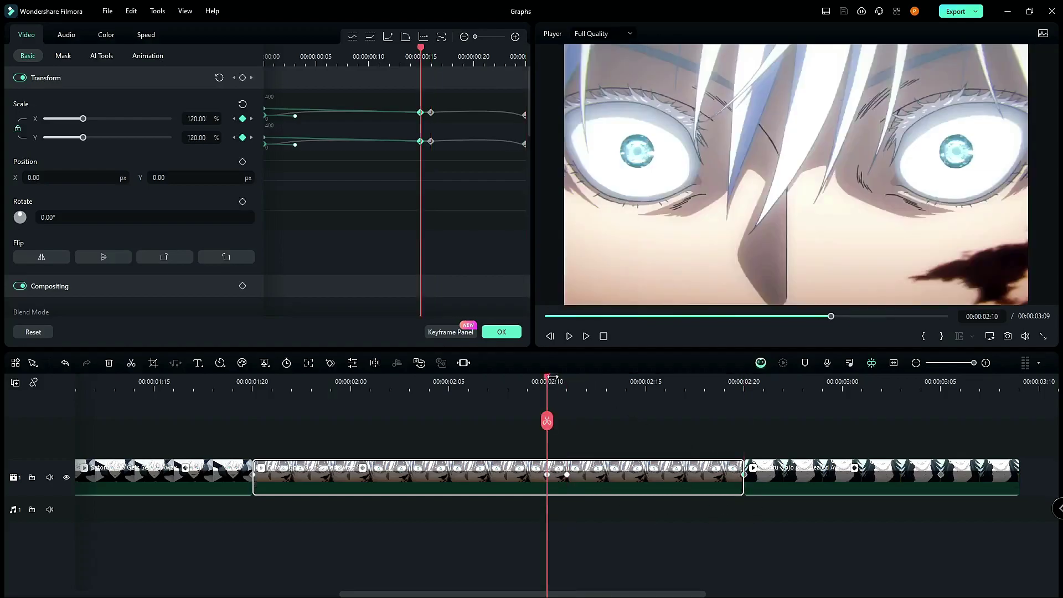
pyautogui.click(559, 381)
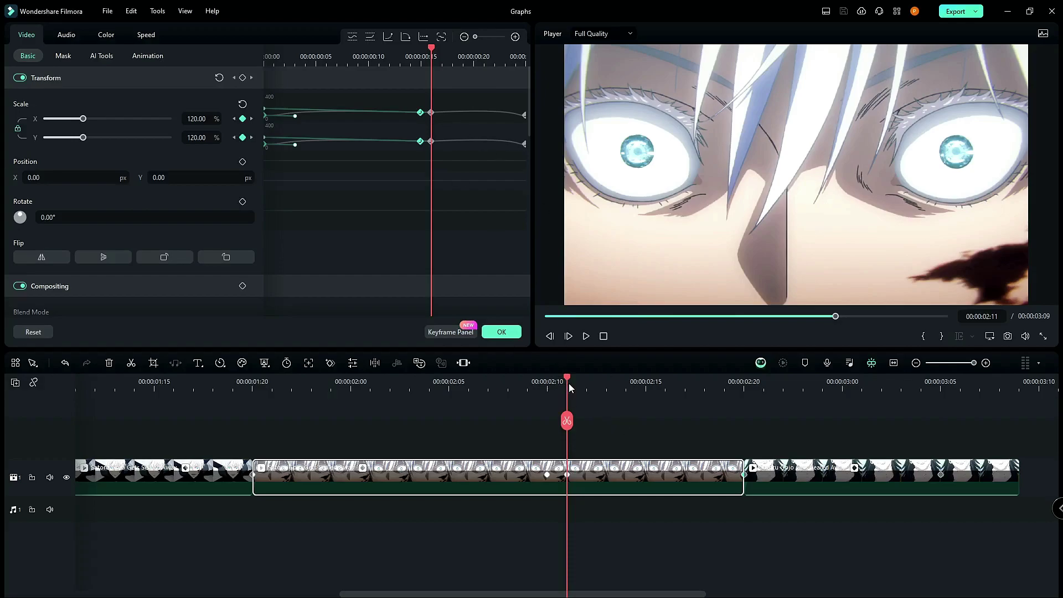
pyautogui.click(547, 383)
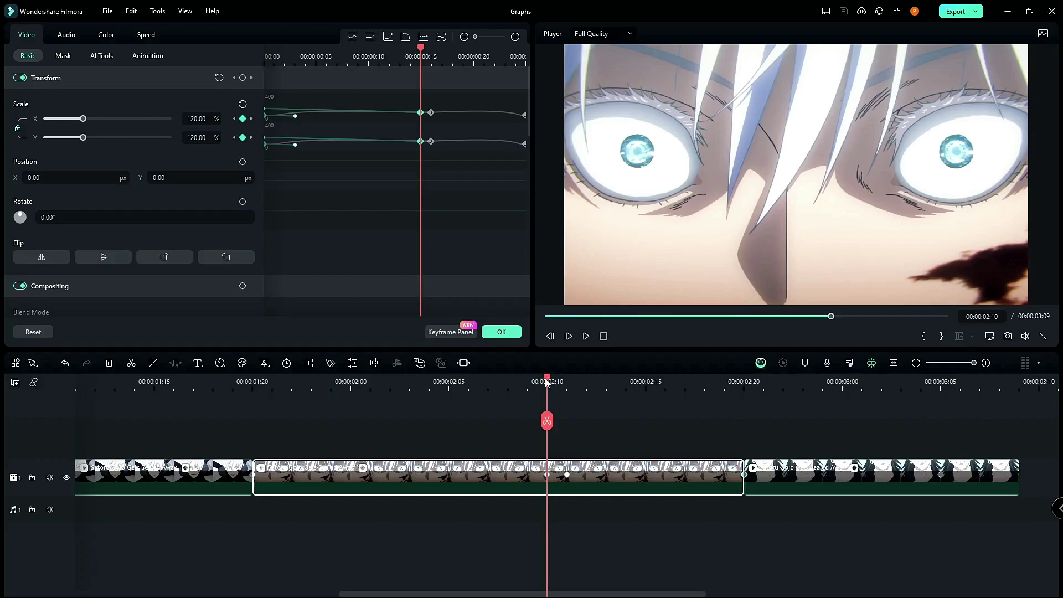
pyautogui.click(566, 383)
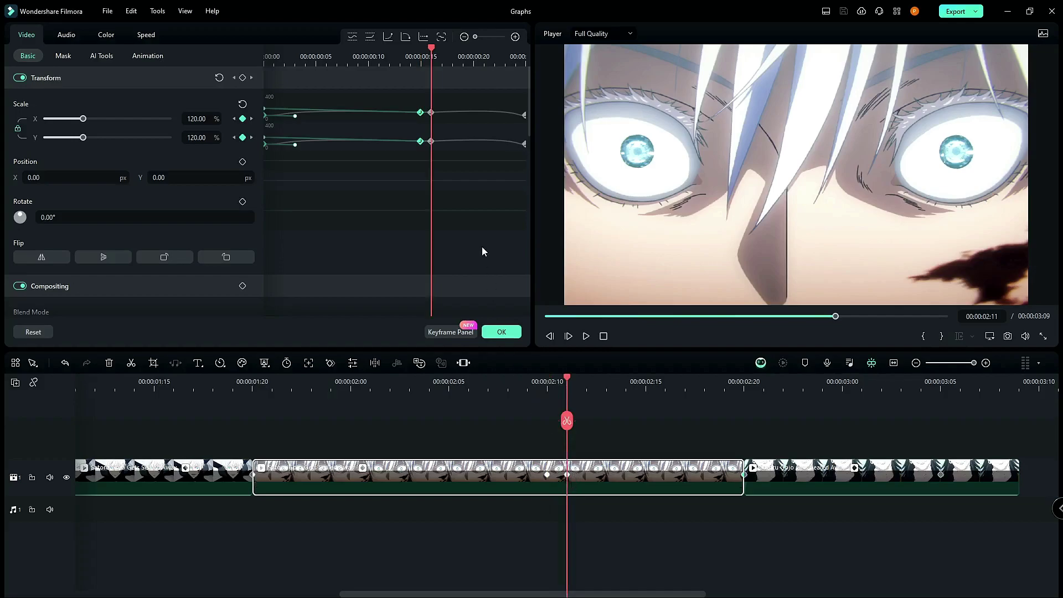
# Select the second clip's two middle scale keyframes in the graph to examine their curves, and reselect the clip
pyautogui.click(438, 165)
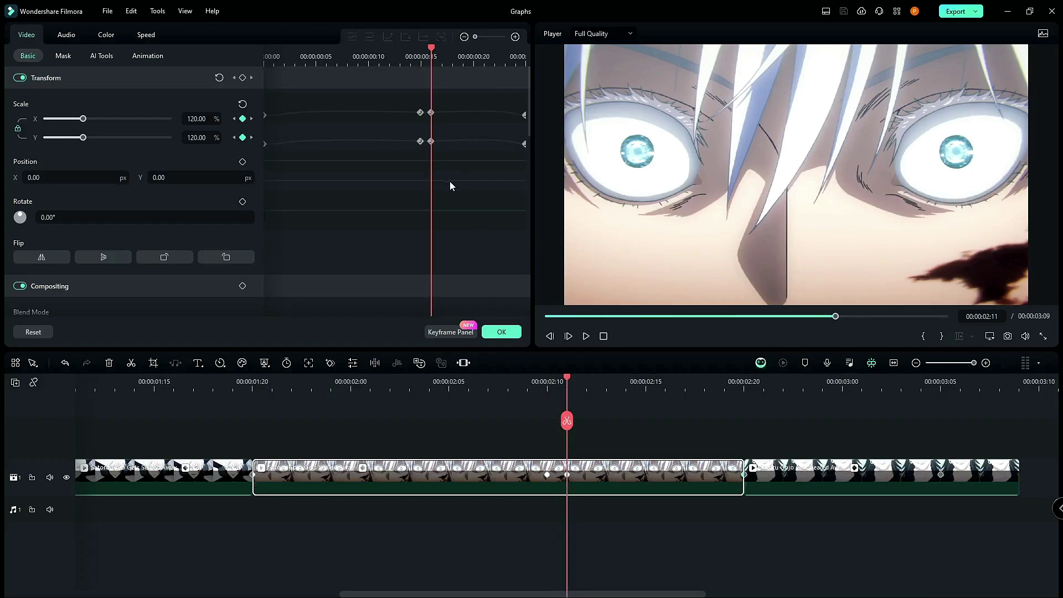
pyautogui.moveTo(443, 181); pyautogui.dragTo(415, 128)
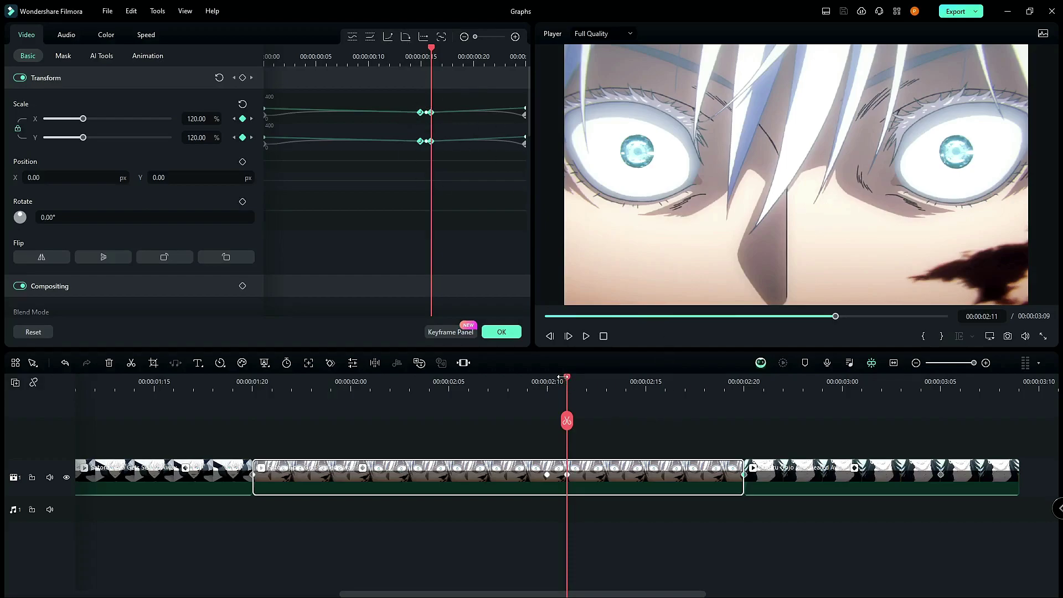
pyautogui.moveTo(564, 380)
pyautogui.mouseDown()
pyautogui.moveTo(540, 376)
pyautogui.moveTo(563, 379)
pyautogui.mouseUp()
pyautogui.click(631, 430)
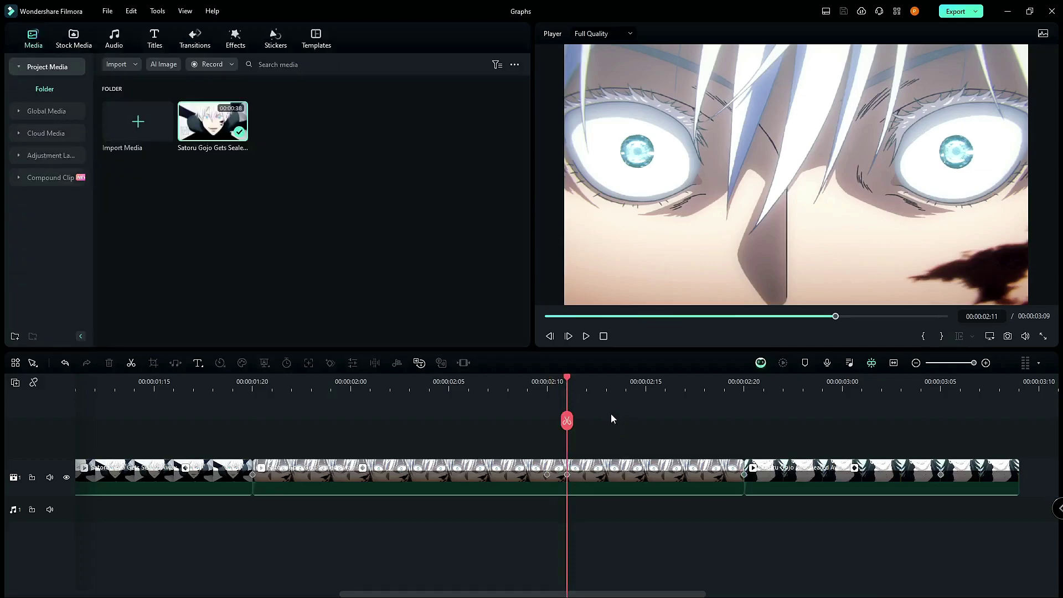
pyautogui.click(603, 474)
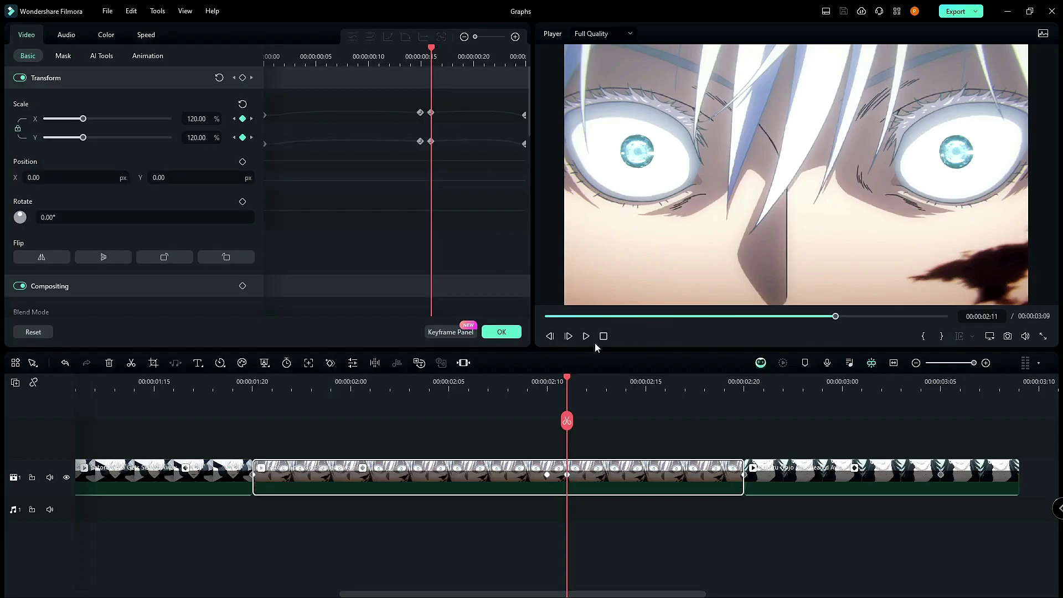
# Check the second clip's final frames and scrub back from its end to the scale keyframe at 00:00:02:11
pyautogui.click(727, 398)
pyautogui.click(724, 386)
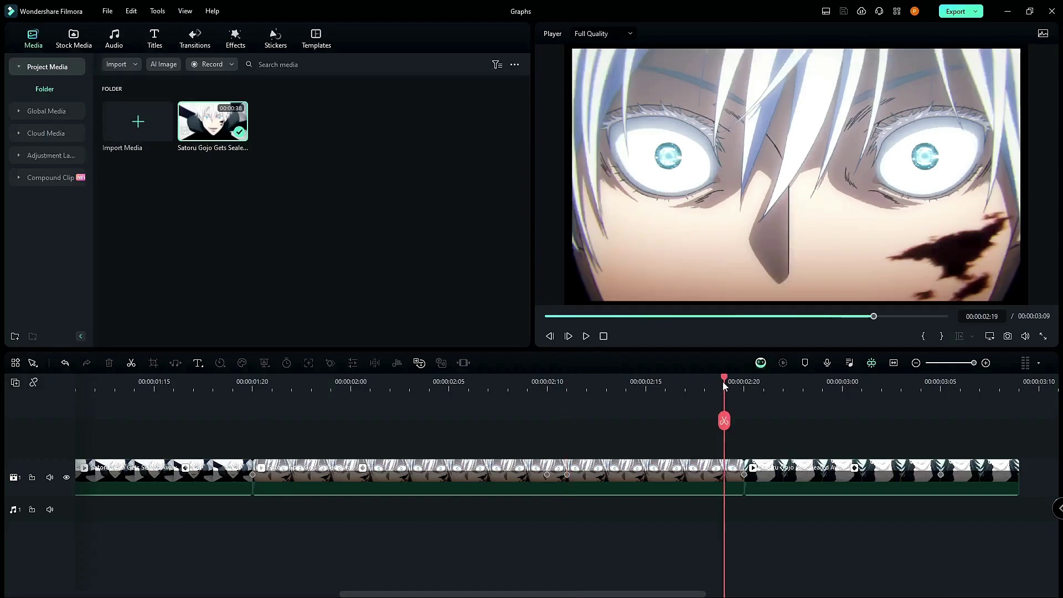
pyautogui.click(740, 384)
pyautogui.click(707, 471)
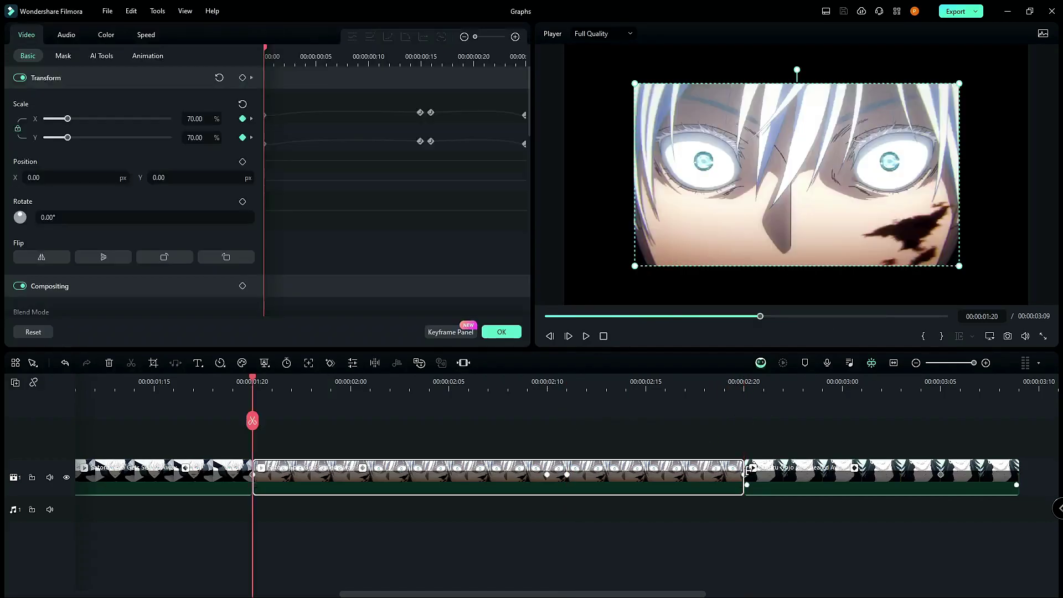
pyautogui.click(745, 381)
pyautogui.moveTo(747, 380); pyautogui.dragTo(568, 381)
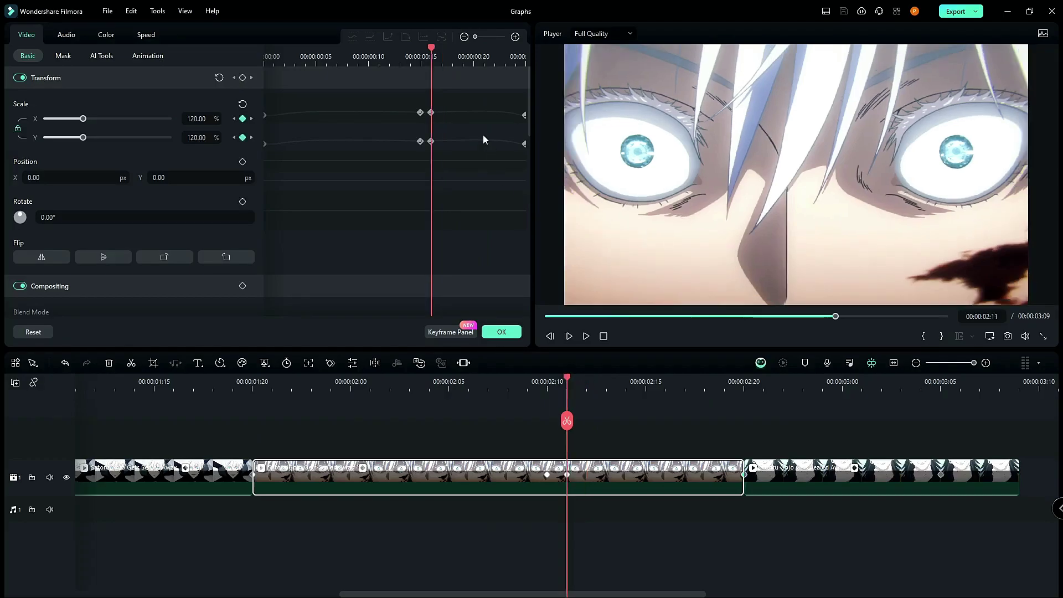
# Select the second clip's scale keyframes from 00:00:02:11 to its end and enlarge that section of the graph
pyautogui.moveTo(427, 96); pyautogui.dragTo(527, 160)
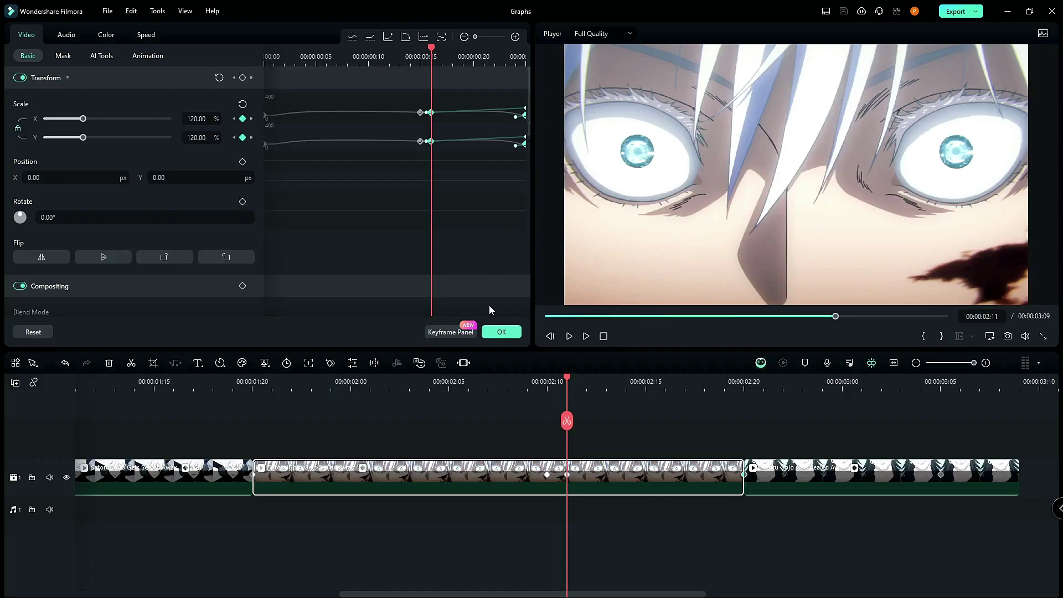
pyautogui.click(515, 37)
pyautogui.click(515, 37)
pyautogui.moveTo(469, 314); pyautogui.dragTo(511, 320)
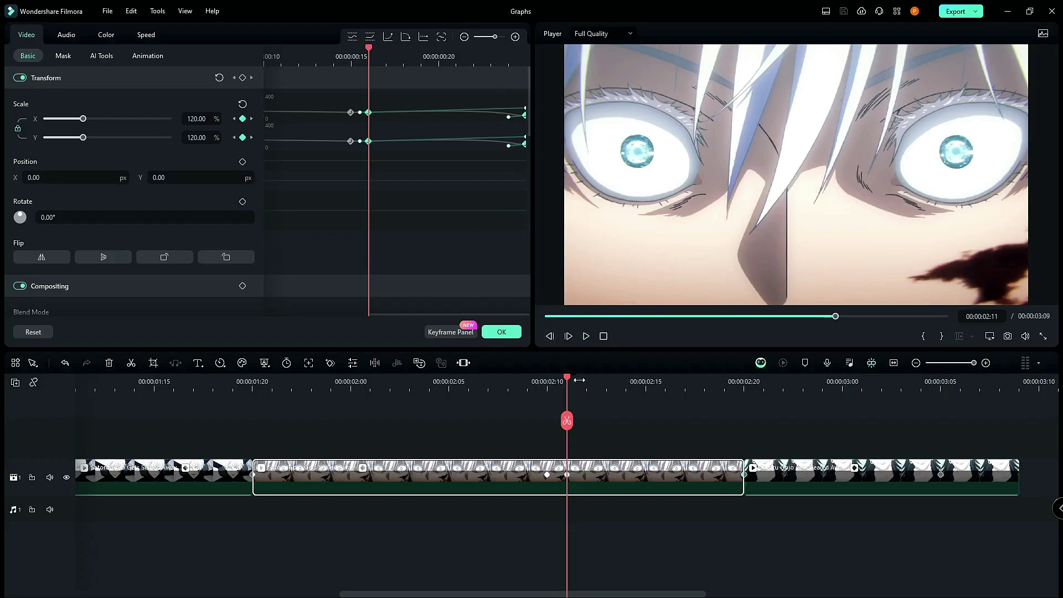
# Scrub from 00:00:02:11 to 00:00:02:17 and step back to 00:00:02:13 to examine the second clip's ending curve
pyautogui.moveTo(579, 380); pyautogui.dragTo(685, 380)
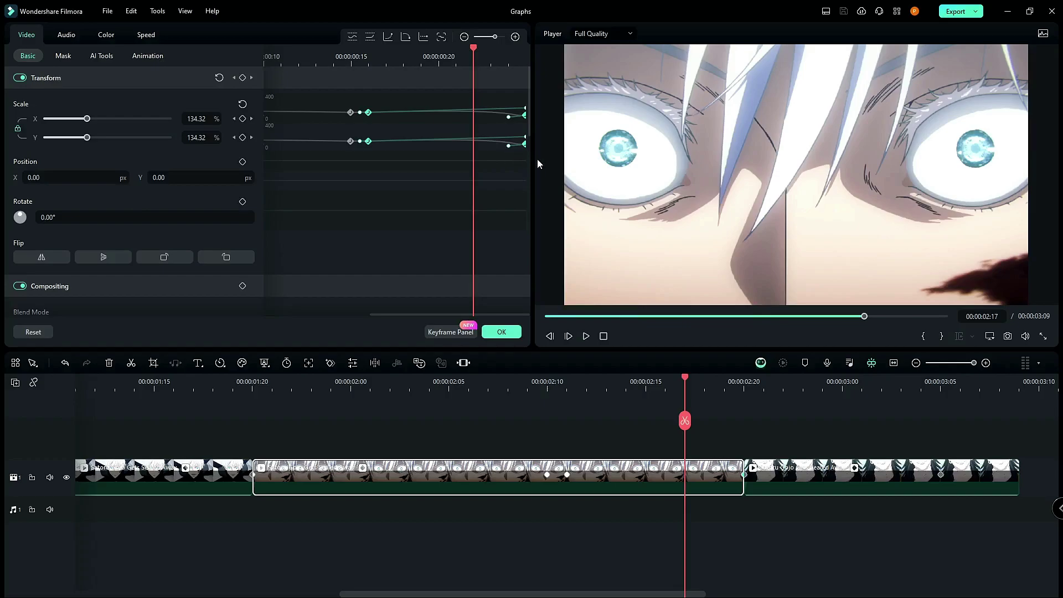
pyautogui.press('Left')
pyautogui.press('Left')
pyautogui.press('Left')
pyautogui.press('Left')
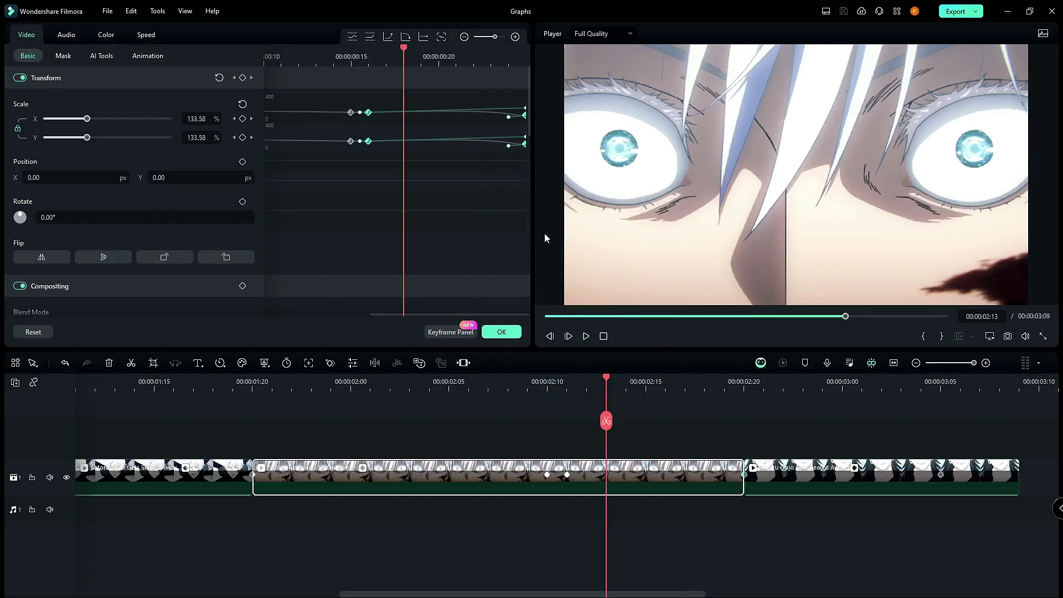
# Play the second clip's ending several times to preview its scale animation into the third clip
pyautogui.click(586, 336)
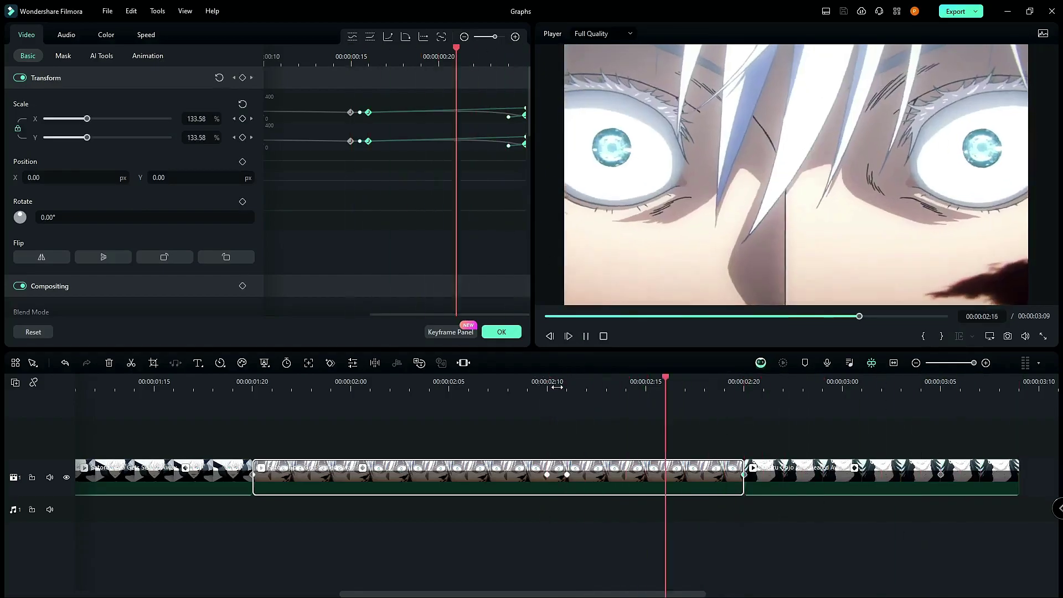
pyautogui.press('space')
pyautogui.click(576, 389)
pyautogui.press('space')
pyautogui.press('space')
pyautogui.click(687, 382)
pyautogui.press('space')
# Select the third clip and compare its scale keyframes at 00:00:03:05 and 00:00:02:20
pyautogui.moveTo(736, 416); pyautogui.dragTo(508, 411)
pyautogui.click(510, 479)
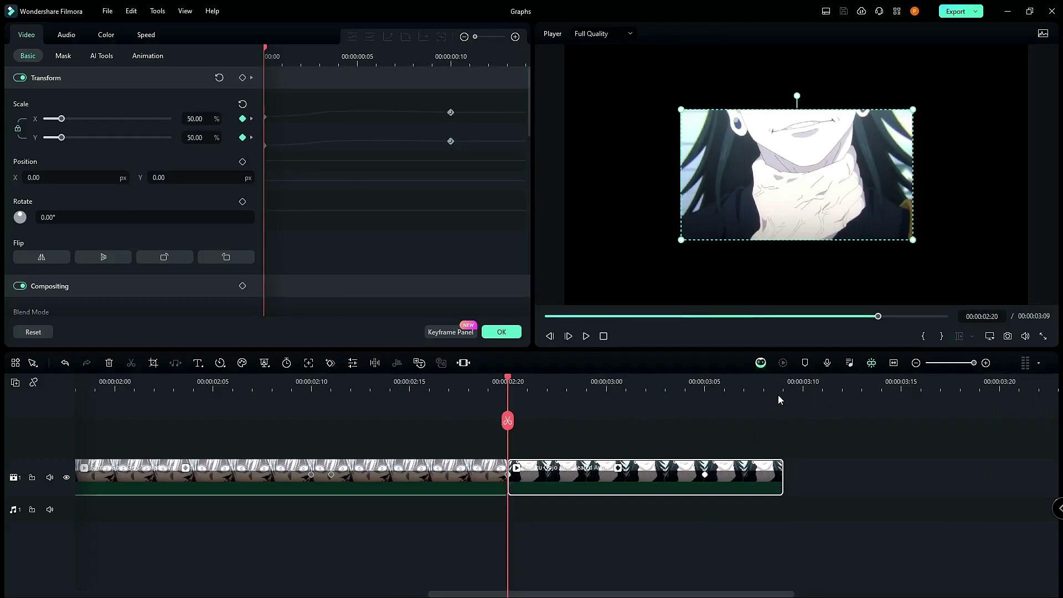
pyautogui.click(706, 383)
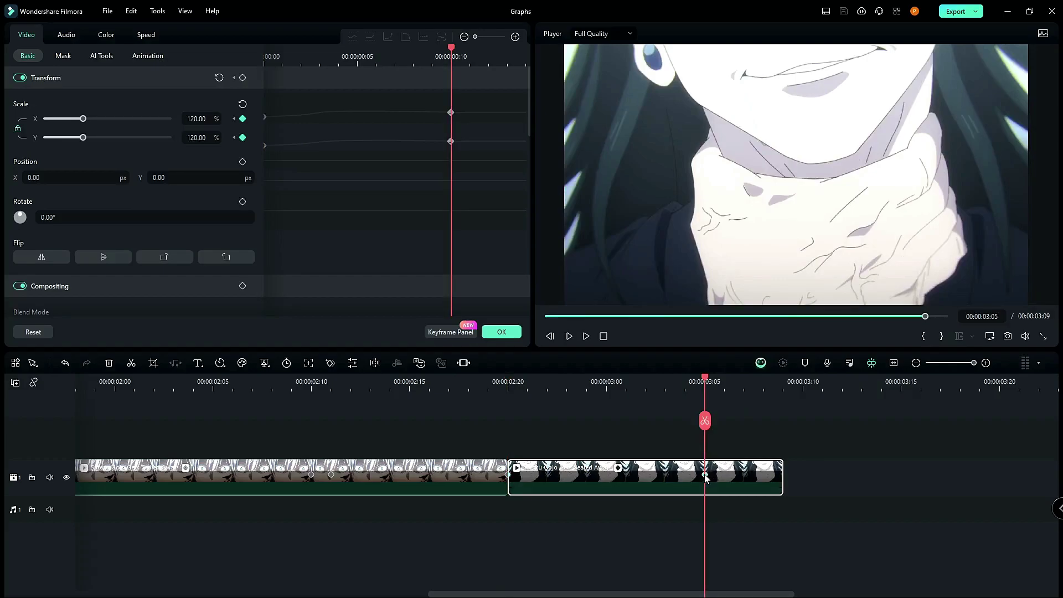
pyautogui.moveTo(709, 388); pyautogui.dragTo(515, 386)
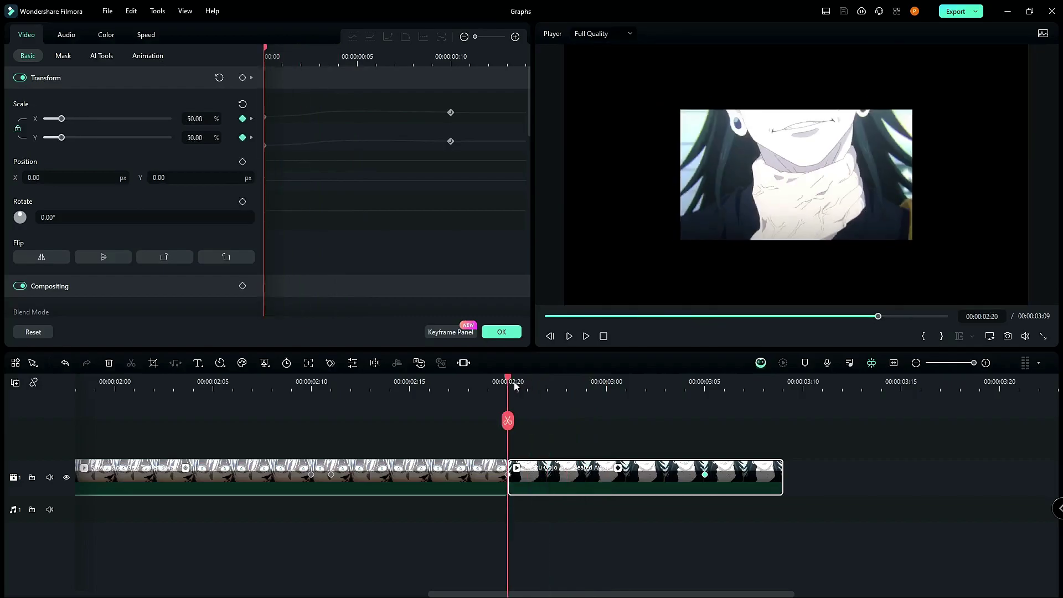
# Show the third clip's scale curves in the graph, preview its zoom-in up to 00:00:03:00, and close the clip's properties
pyautogui.moveTo(464, 171); pyautogui.dragTo(279, 125)
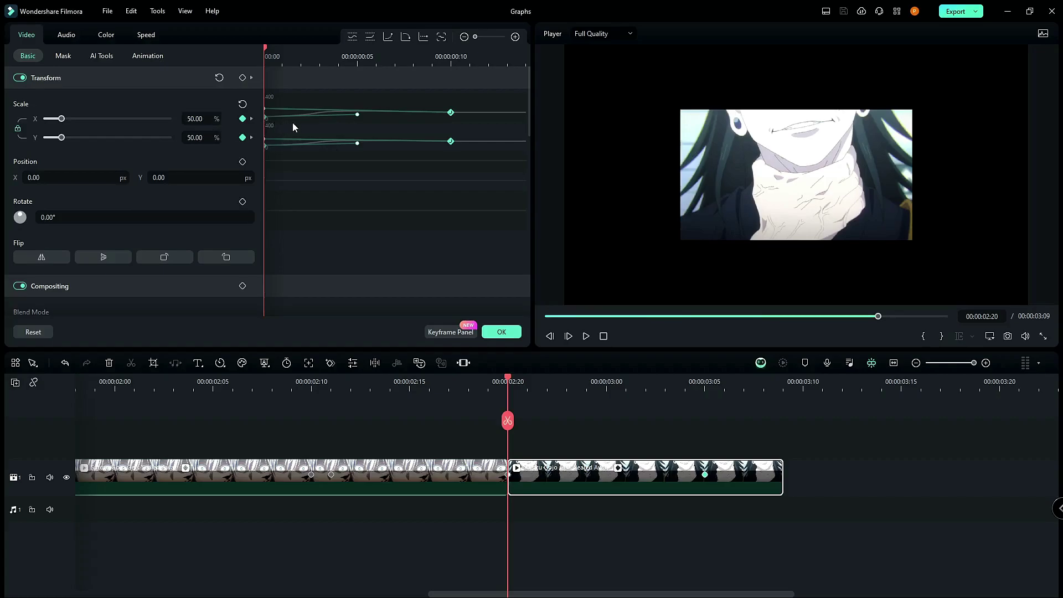
pyautogui.press('space')
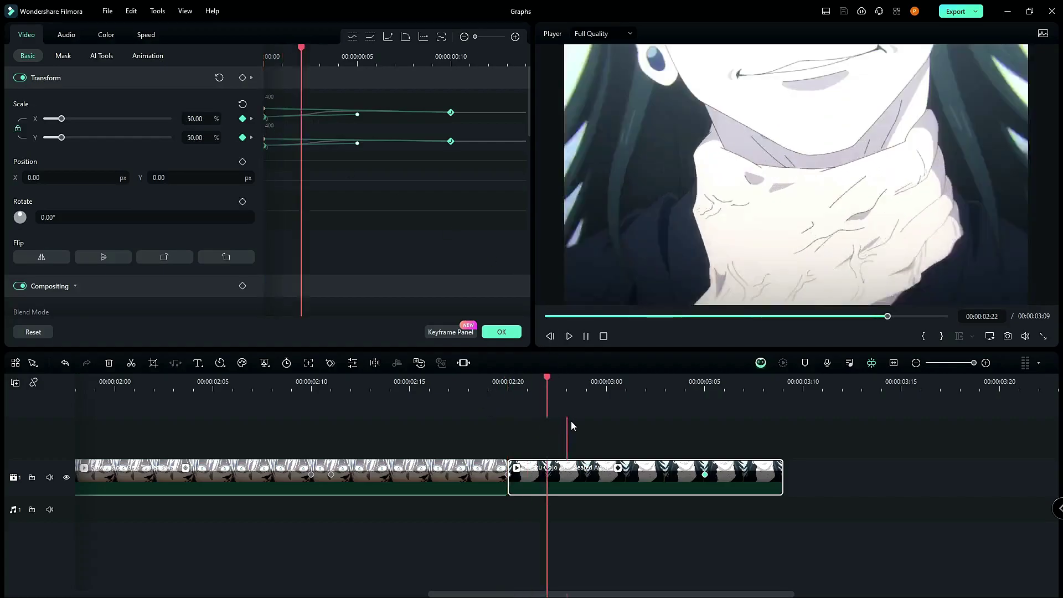
pyautogui.moveTo(508, 378); pyautogui.dragTo(603, 385)
pyautogui.click(502, 332)
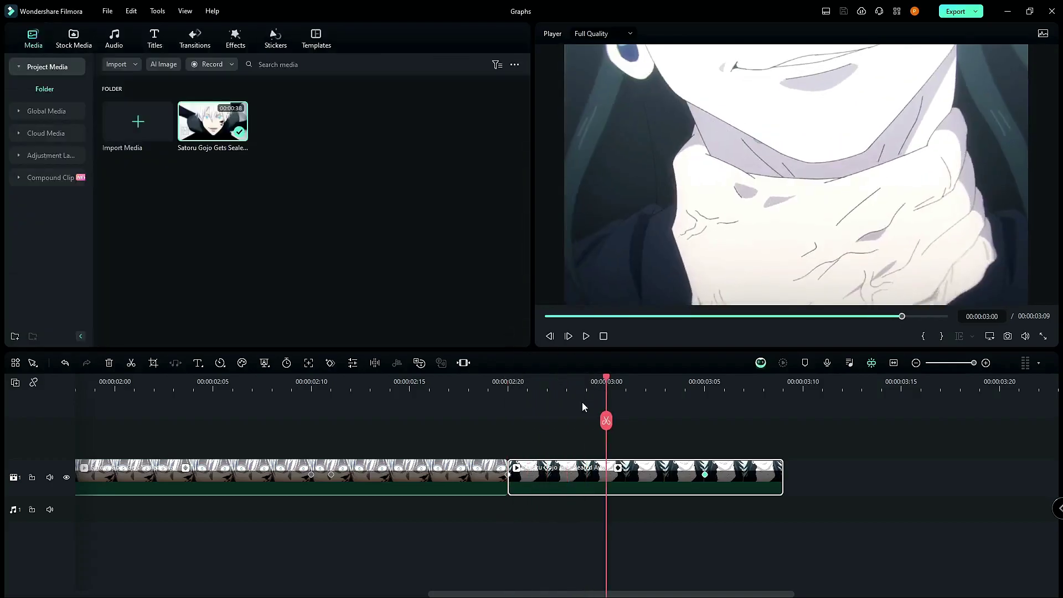
pyautogui.click(583, 402)
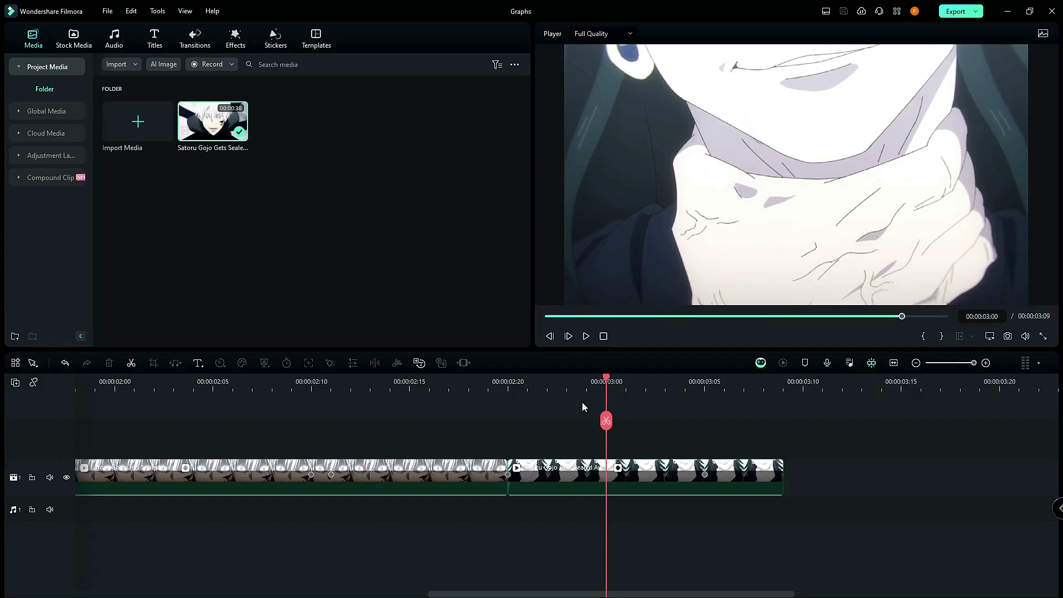
# Step back and forth through the third clip's first frames from 00:00:02:20 to examine its fast zoom-in
pyautogui.click(917, 363)
pyautogui.click(917, 363)
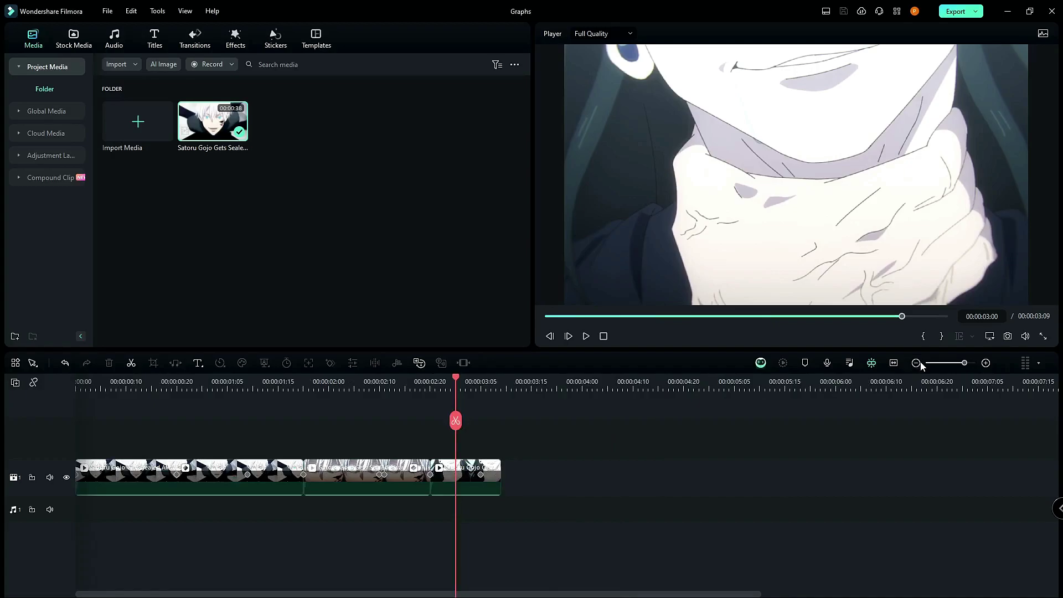
pyautogui.click(987, 364)
pyautogui.click(987, 364)
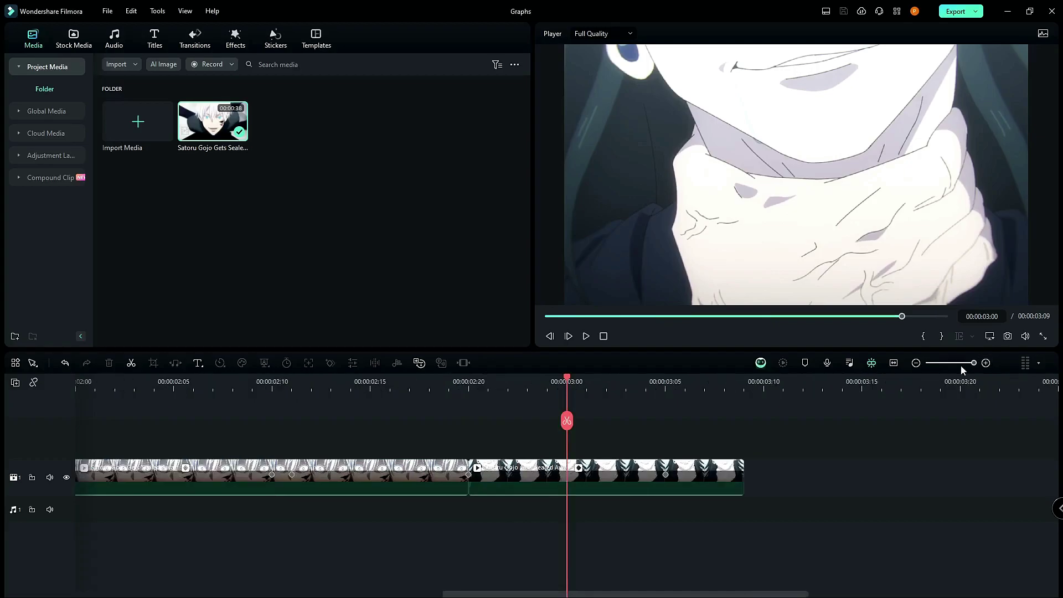
pyautogui.click(488, 383)
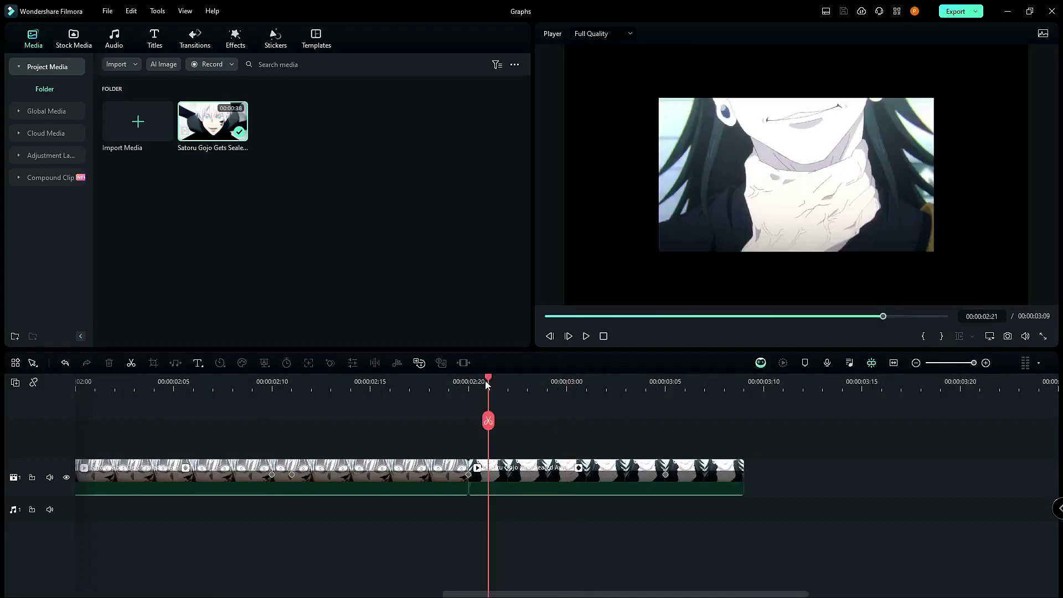
pyautogui.click(476, 382)
pyautogui.click(492, 383)
pyautogui.click(508, 379)
pyautogui.click(488, 381)
pyautogui.click(469, 382)
# Check the third clip's scale keyframe at 00:00:03:05 and return to 00:00:02:22 in its zoom-in
pyautogui.click(525, 490)
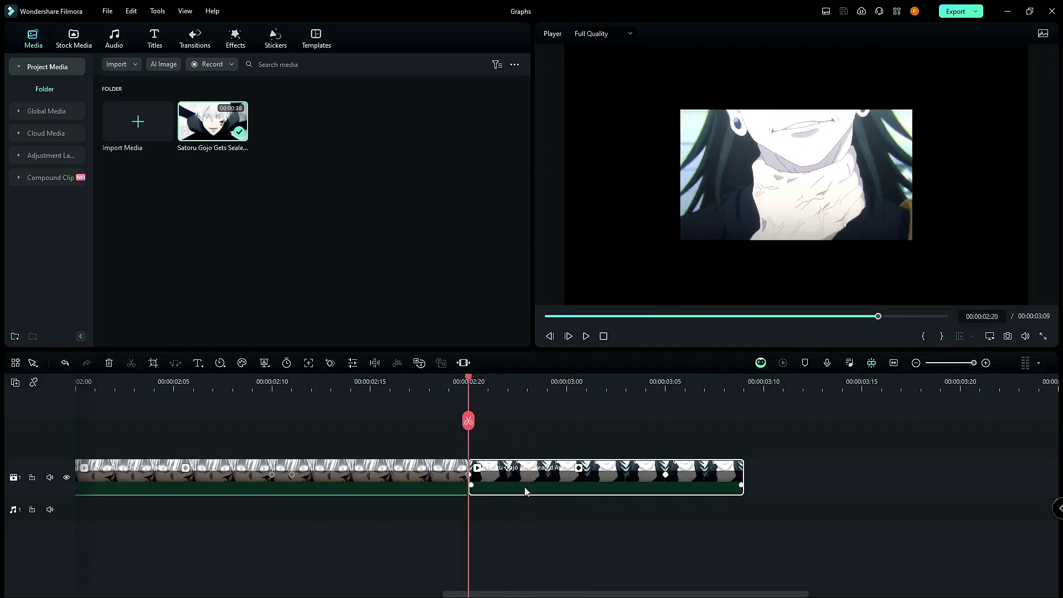
pyautogui.click(685, 420)
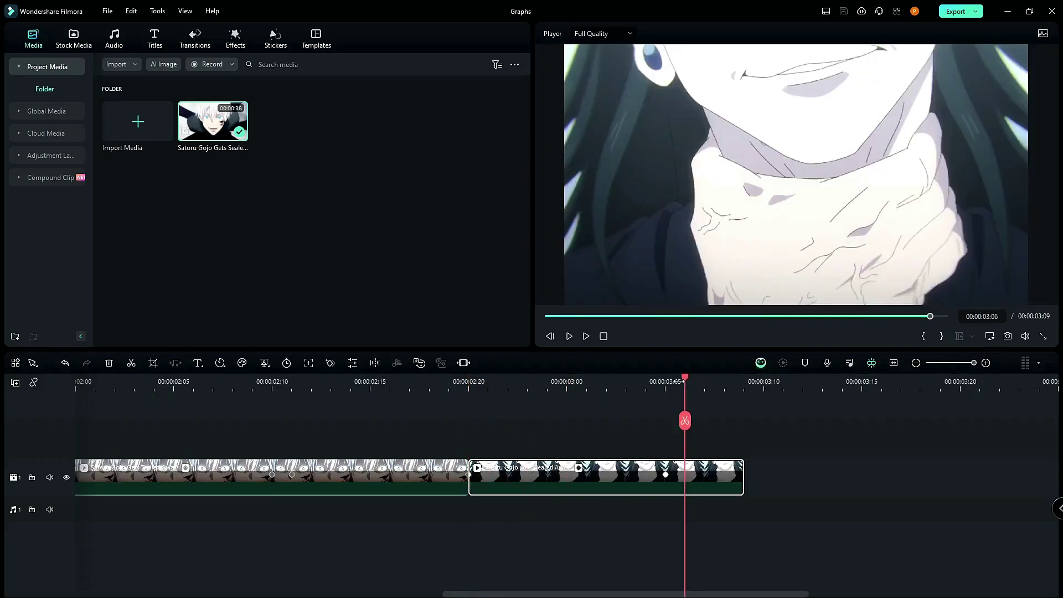
pyautogui.click(677, 382)
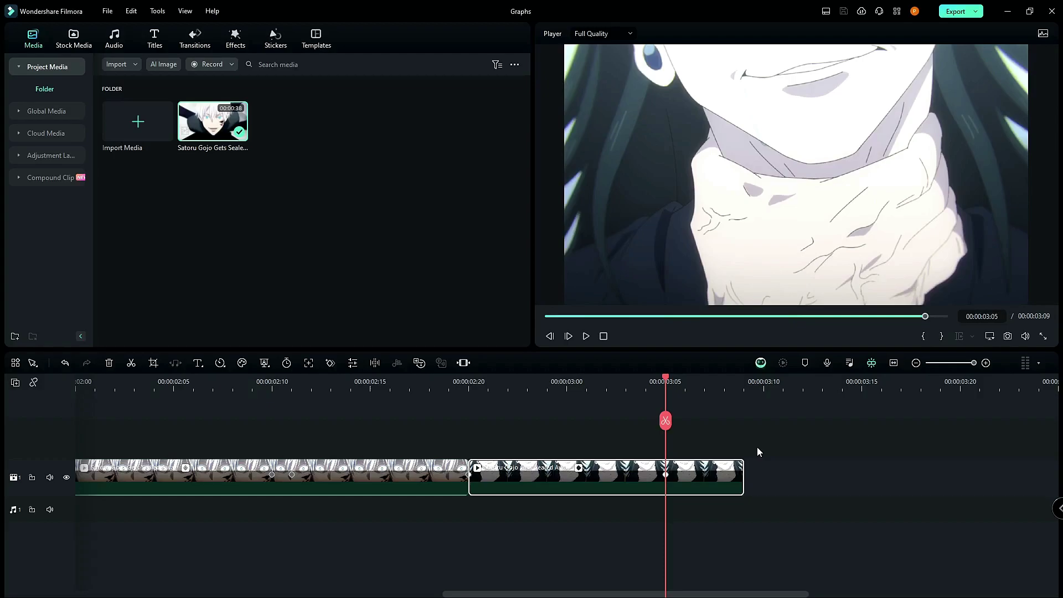
pyautogui.click(409, 382)
pyautogui.click(508, 382)
# Open the third clip's properties at 00:00:02:22 and review its transform and compositing settings
pyautogui.doubleClick(545, 480)
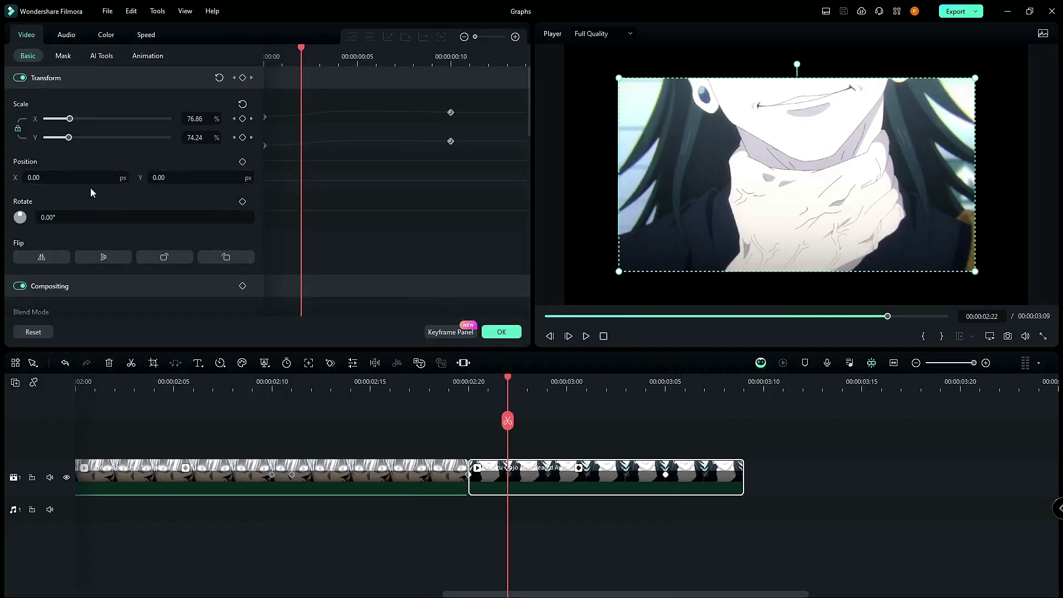
pyautogui.scroll(-5, 183, 208)
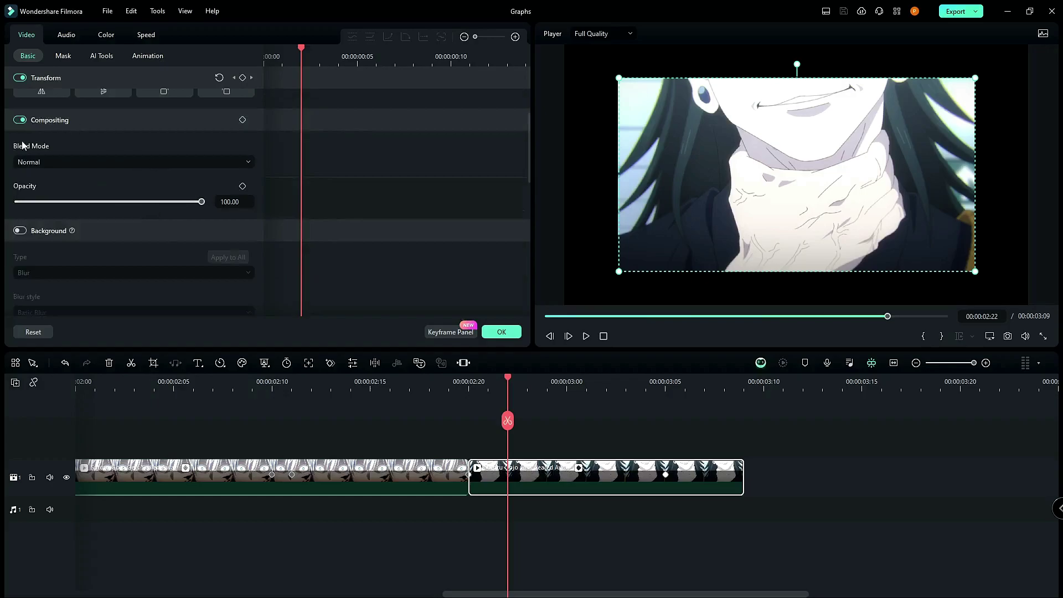
pyautogui.scroll(5, 181, 195)
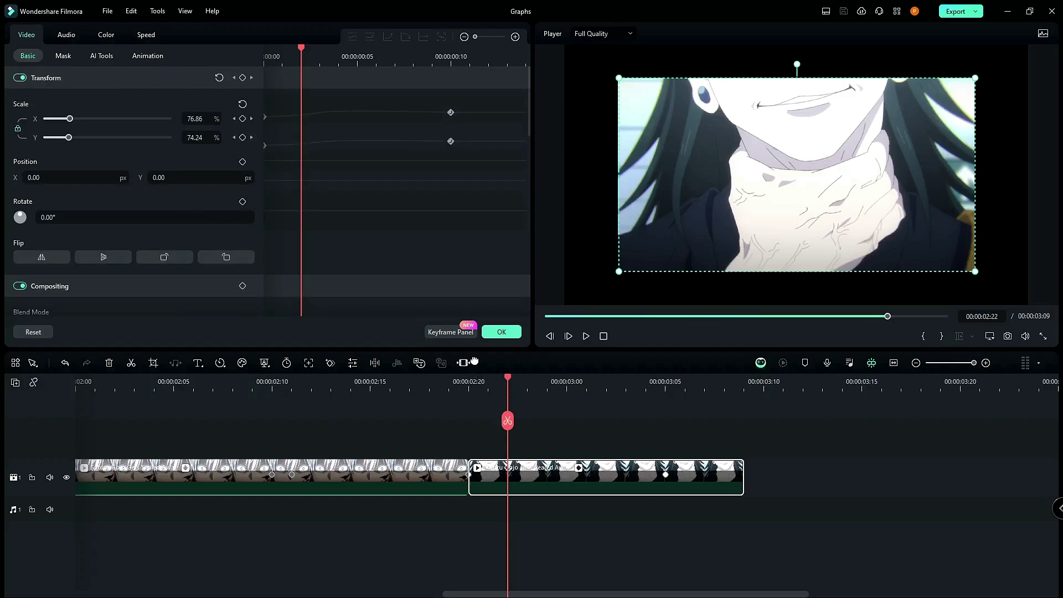
# Return to the project start at 00:00:00:00 and show all three clips together in the timeline
pyautogui.click(604, 336)
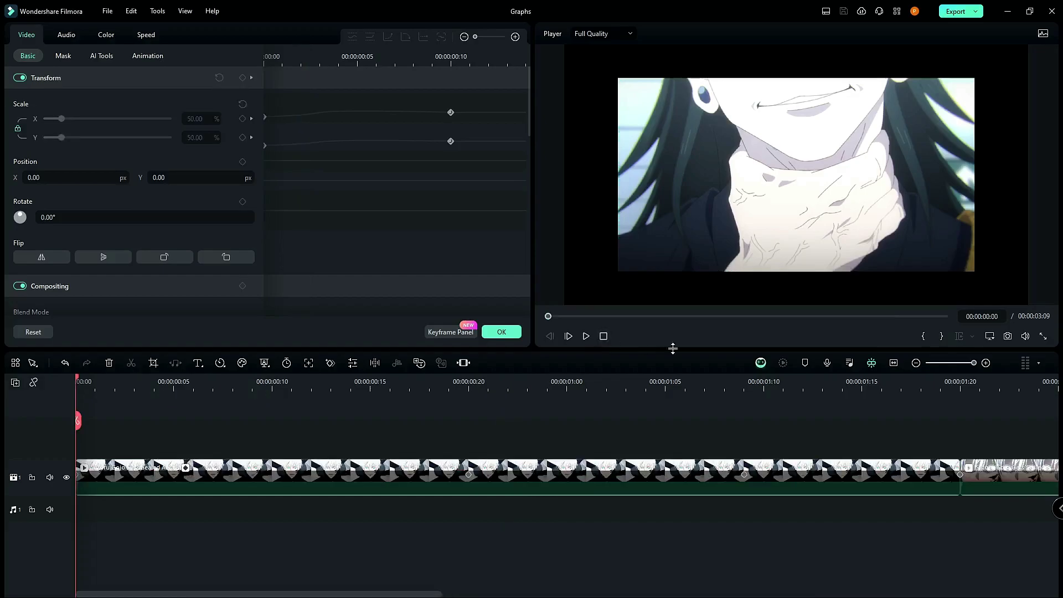
pyautogui.click(916, 364)
pyautogui.click(916, 364)
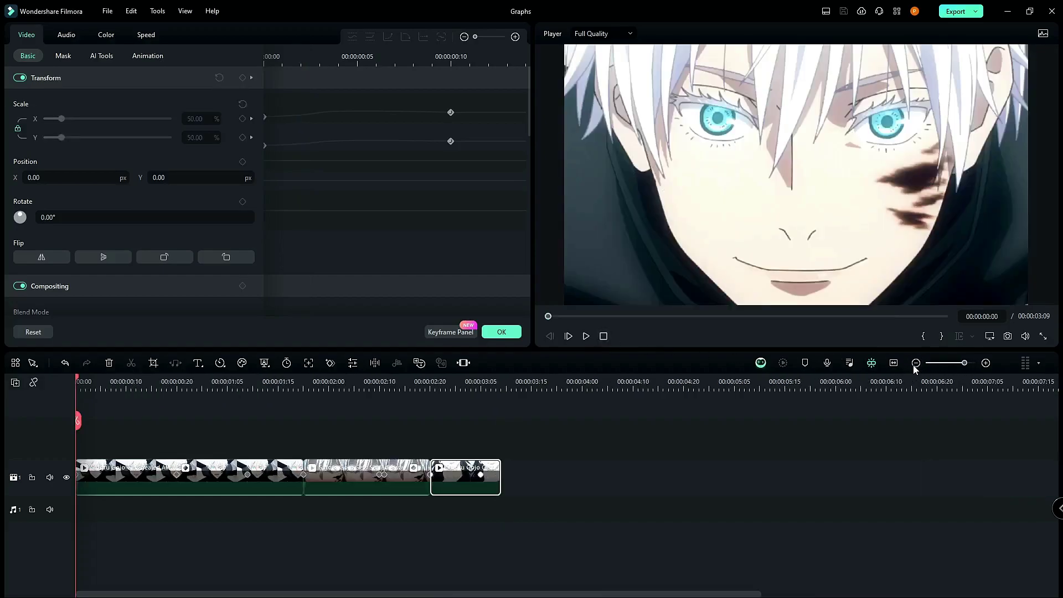